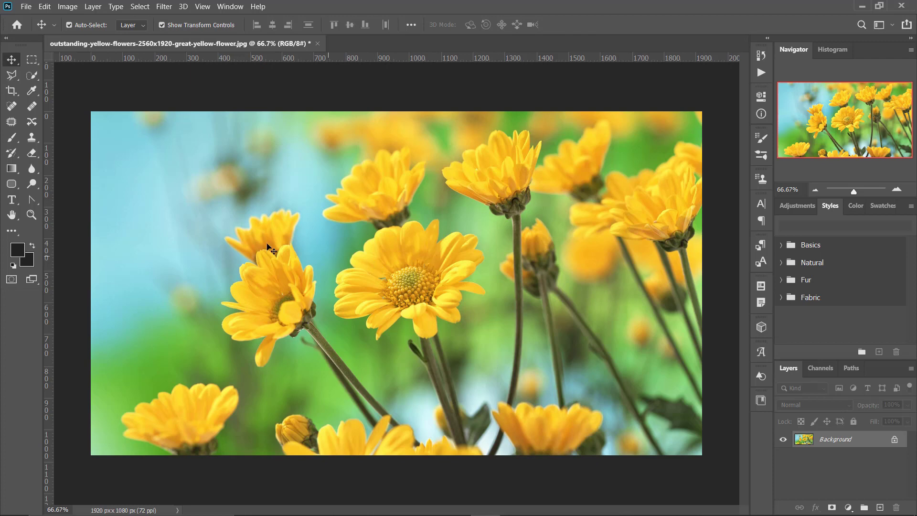
Step: Convert the flower photo's background layer into the smart object Layer 0 for smart filters
click(161, 11)
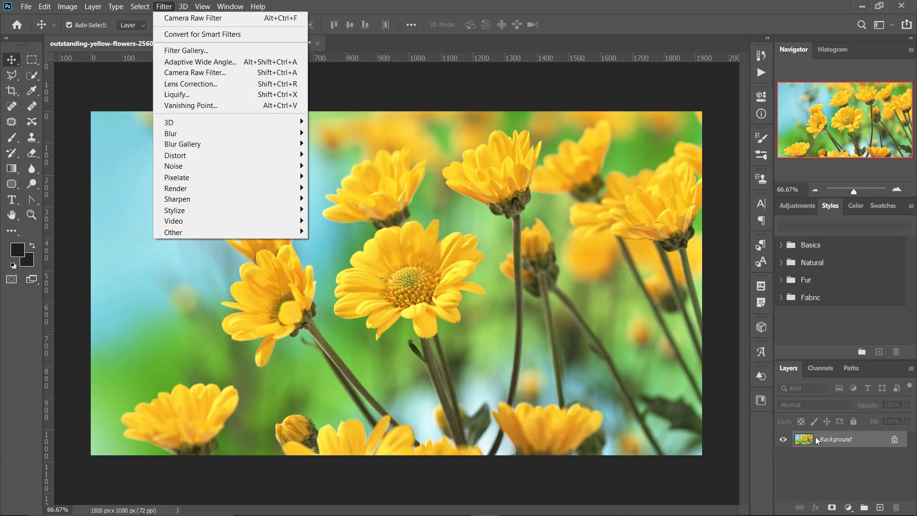
click(239, 36)
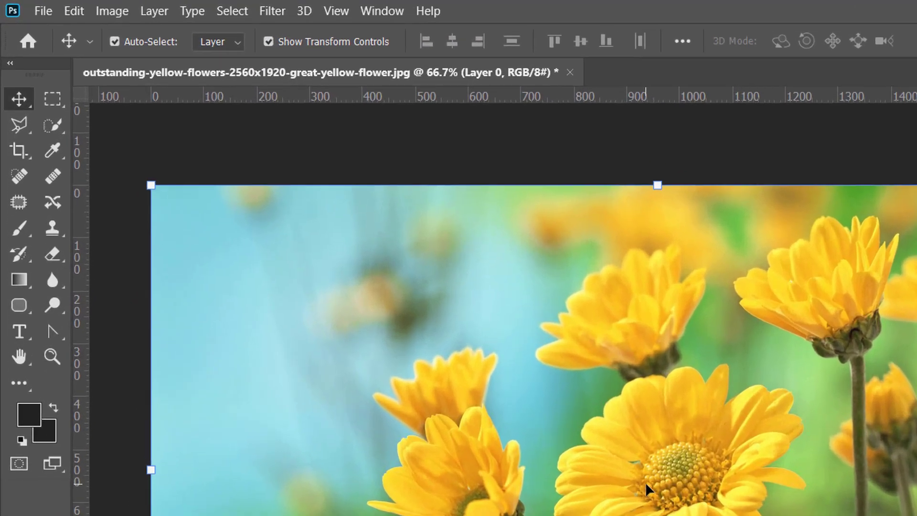
click(164, 6)
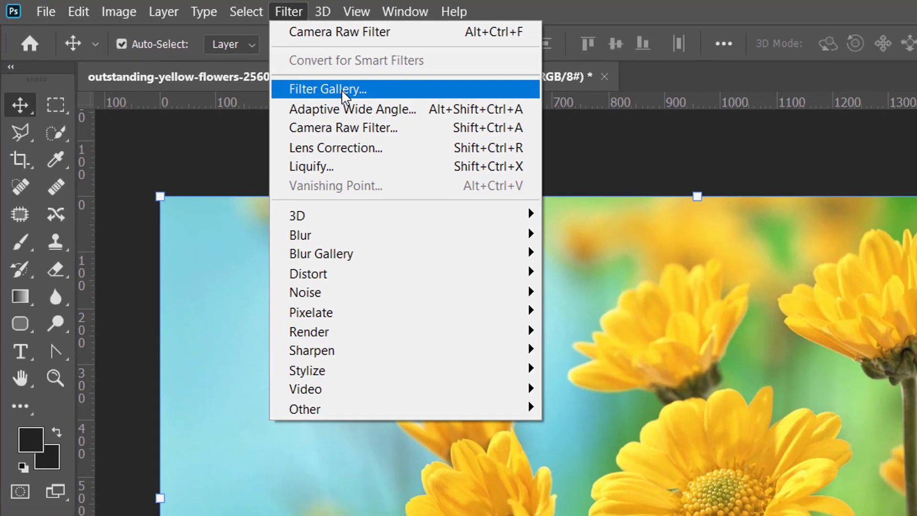
Step: Preview Artistic > Colored Pencil (Pencil Width 4, Stroke Pressure 8, Paper Brightness 25) in Filter Gallery
click(351, 92)
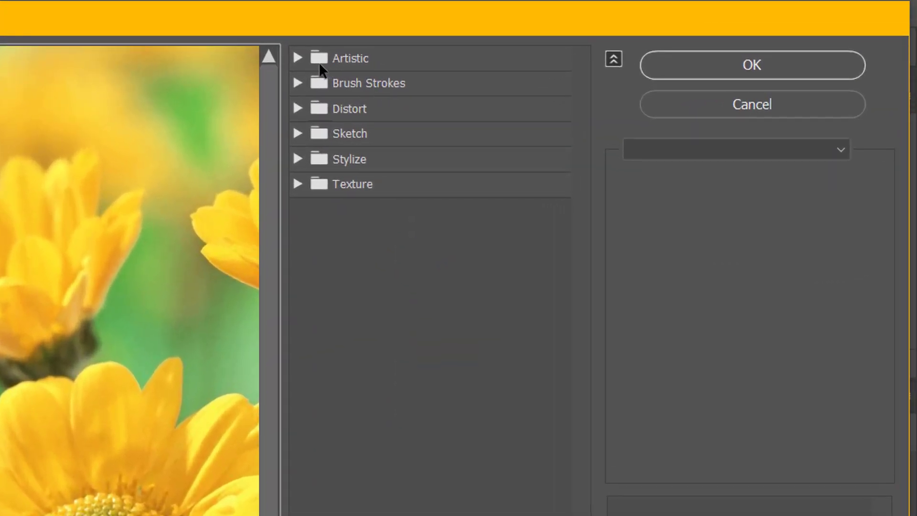
click(302, 57)
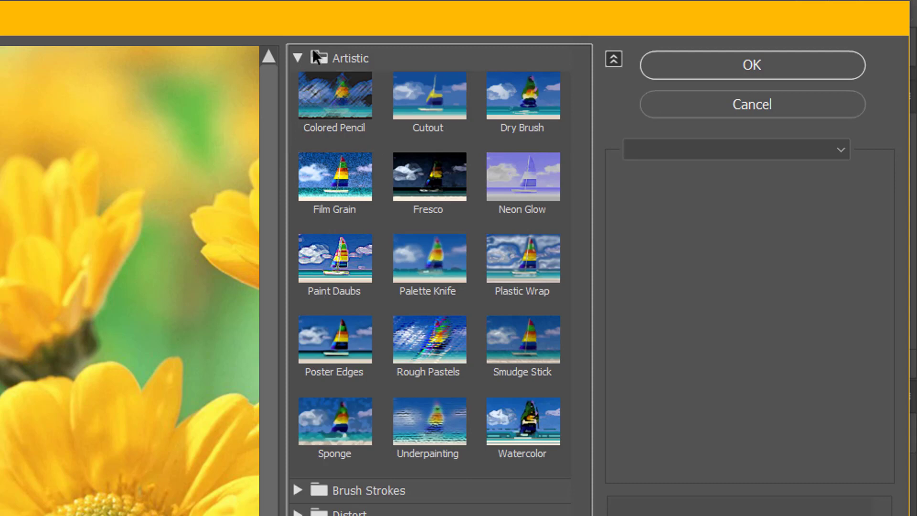
click(297, 58)
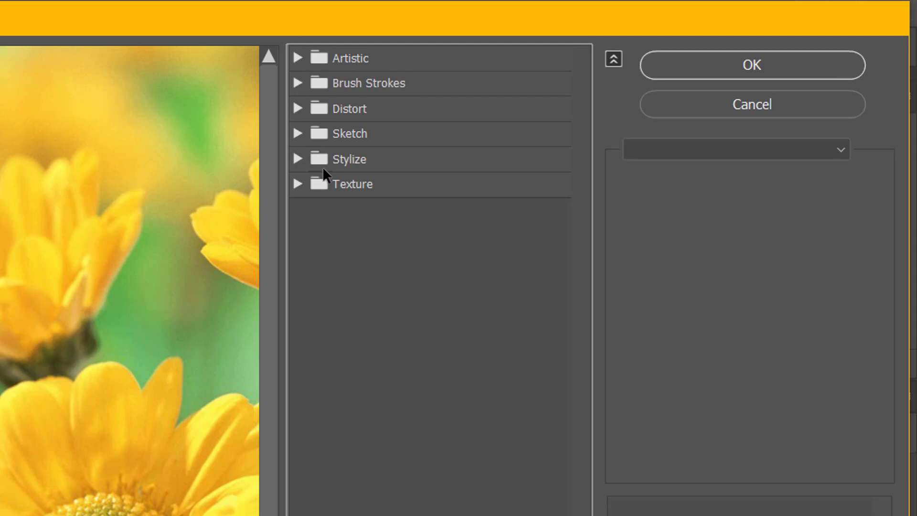
click(298, 58)
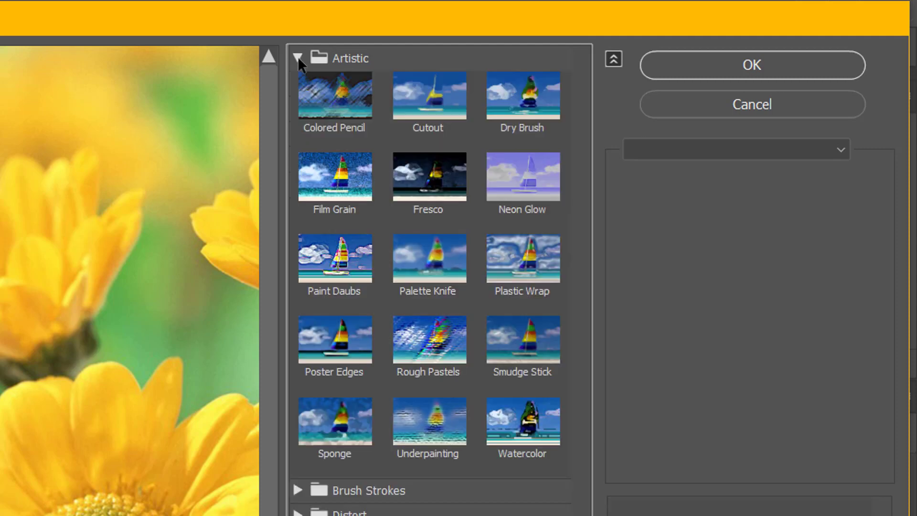
click(339, 103)
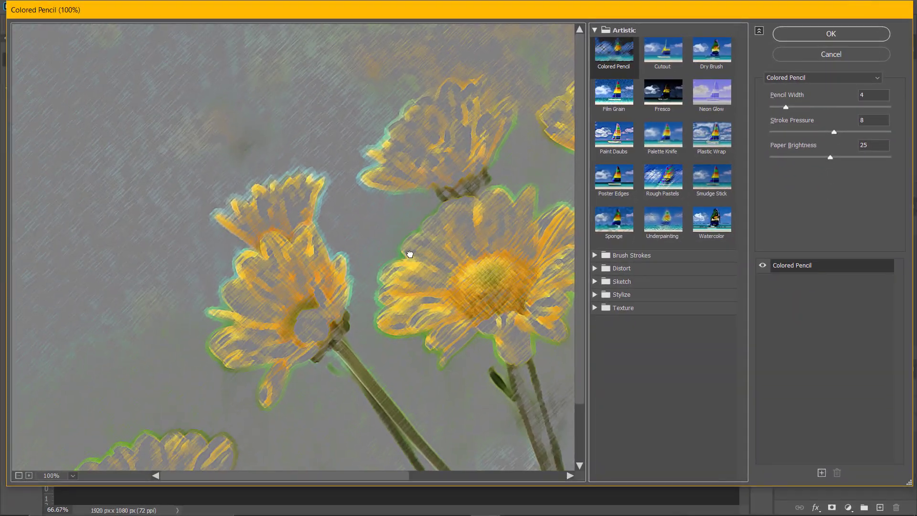
drag(410, 254, 310, 154)
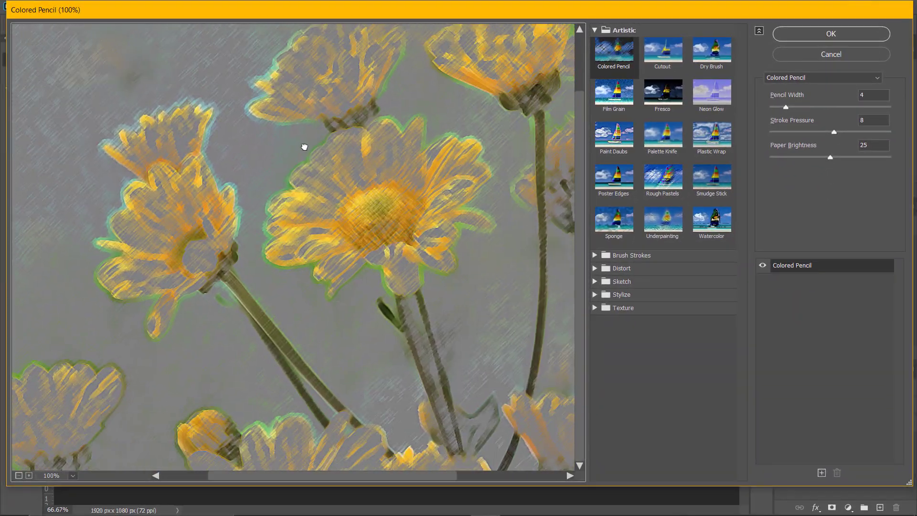
mouse_move(407, 229)
mouse_down()
mouse_move(276, 261)
mouse_move(402, 282)
mouse_up()
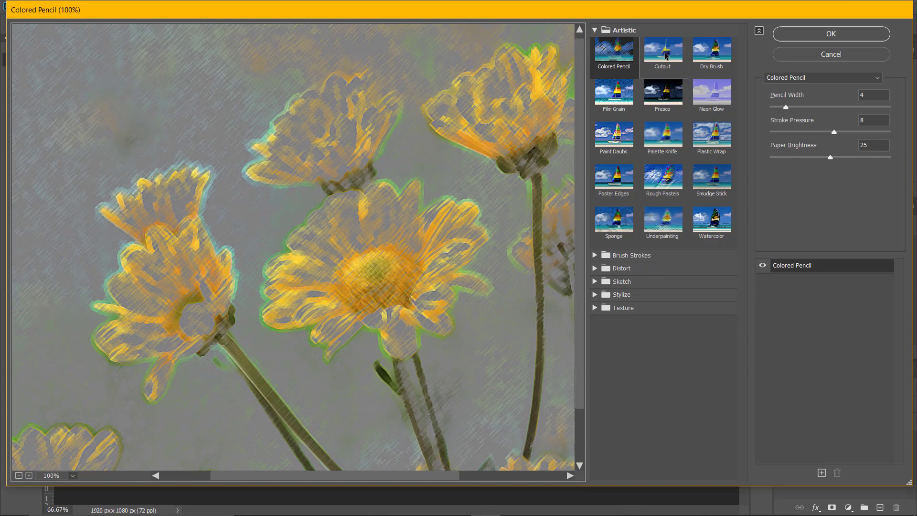
Step: Preview the Artistic effects, from Cutout and Dry Brush through Sponge, on the flowers
click(665, 56)
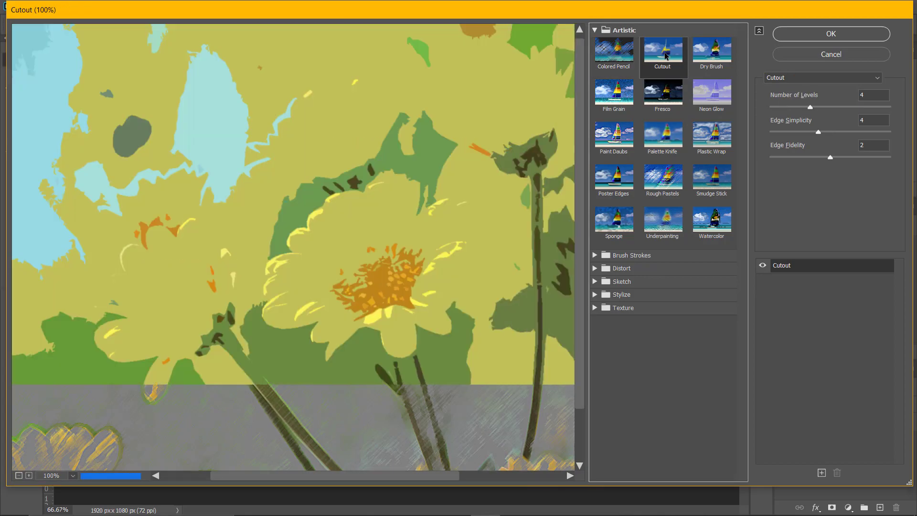
click(721, 51)
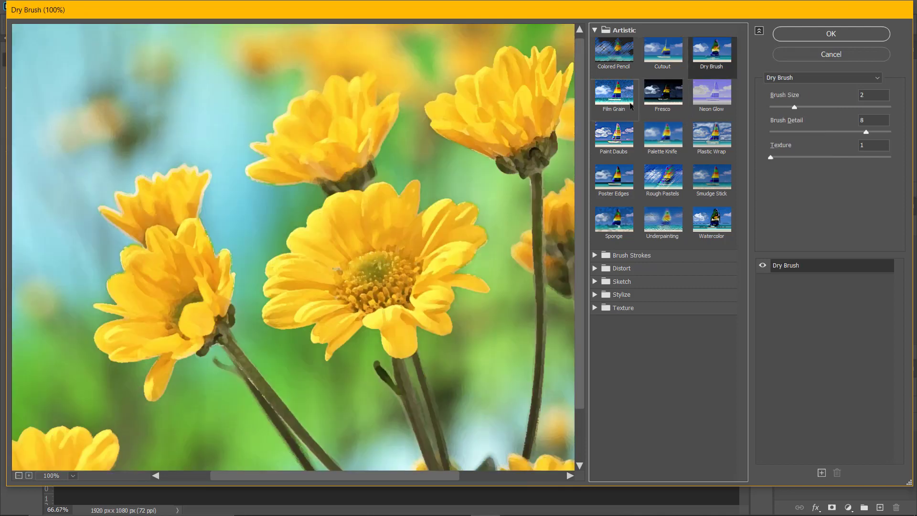
click(620, 103)
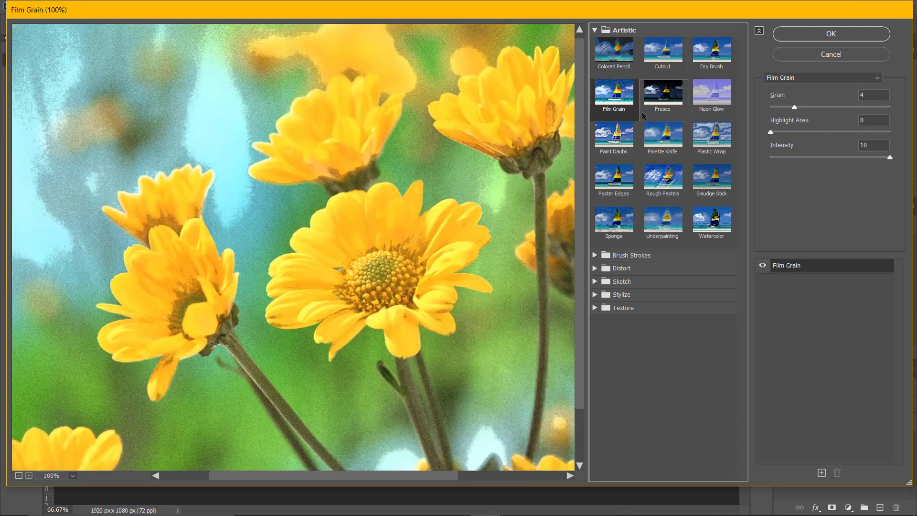
click(655, 113)
click(670, 140)
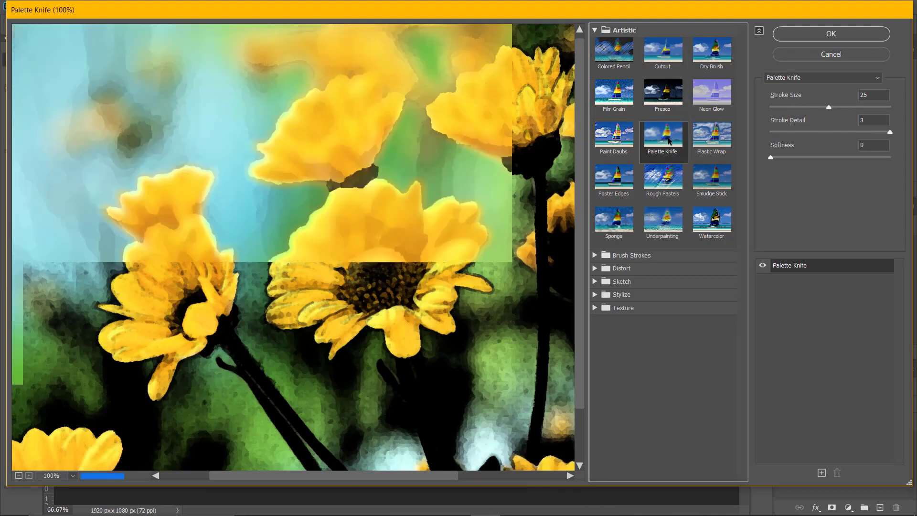
click(618, 140)
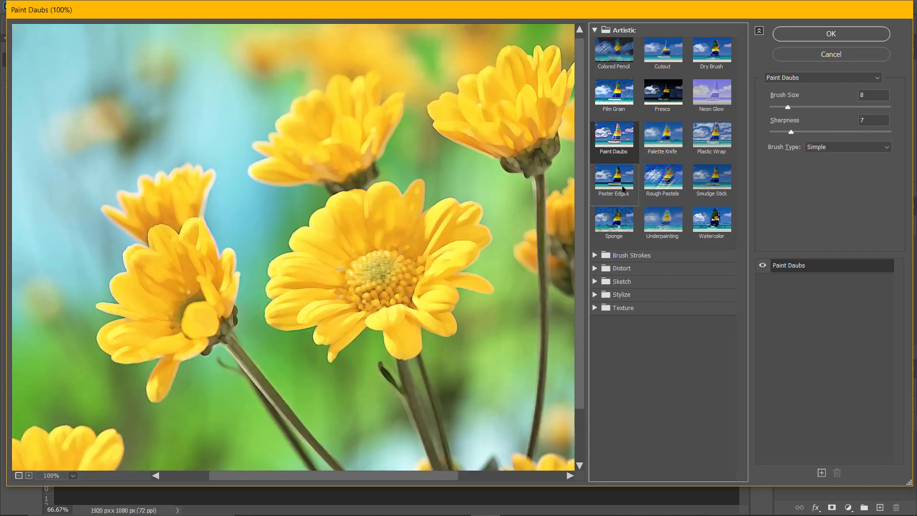
click(624, 186)
click(666, 180)
click(695, 182)
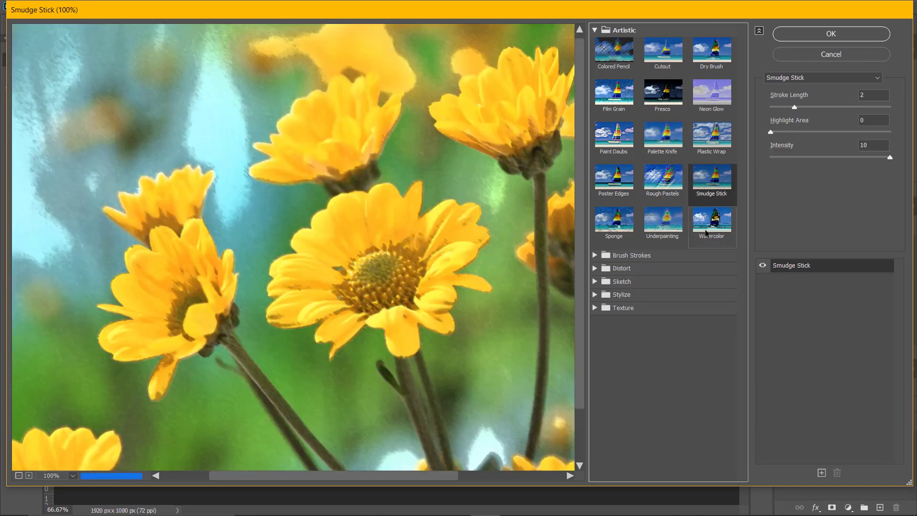
click(709, 220)
click(663, 220)
click(621, 218)
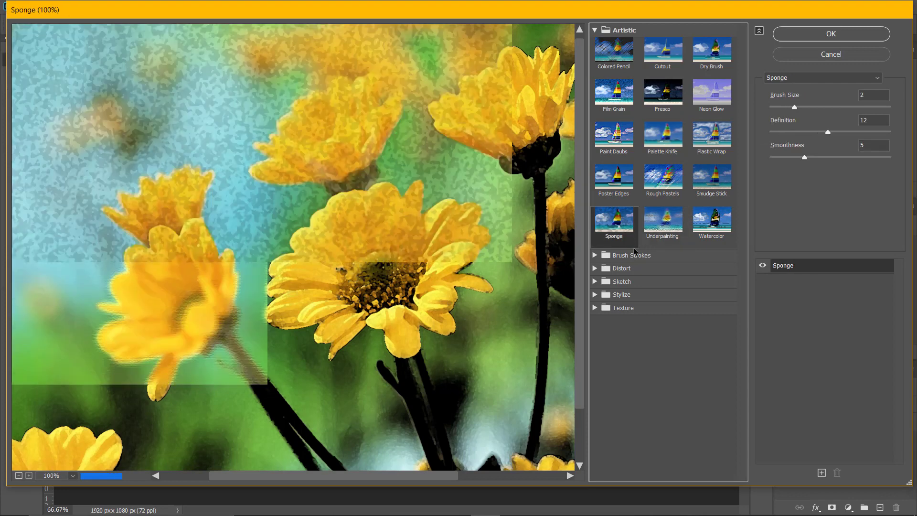
Step: Preview the Brush Strokes effects, then Distort's Diffuse Glow (Graininess 6, Glow 10, Clear 15)
click(631, 255)
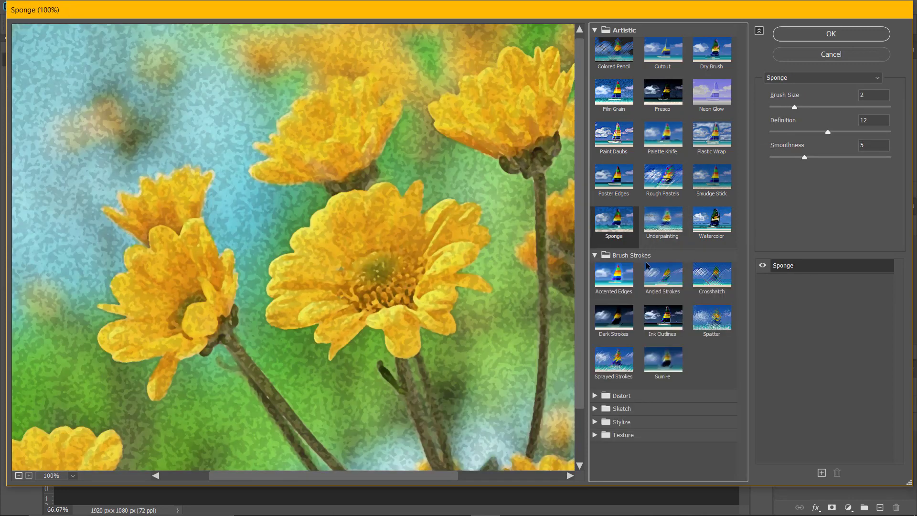
click(613, 276)
click(681, 284)
click(711, 279)
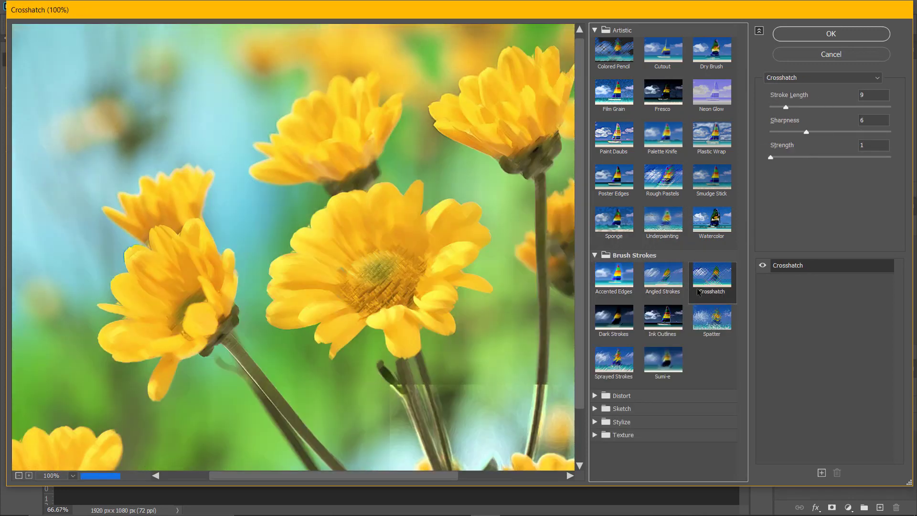
click(707, 317)
click(662, 317)
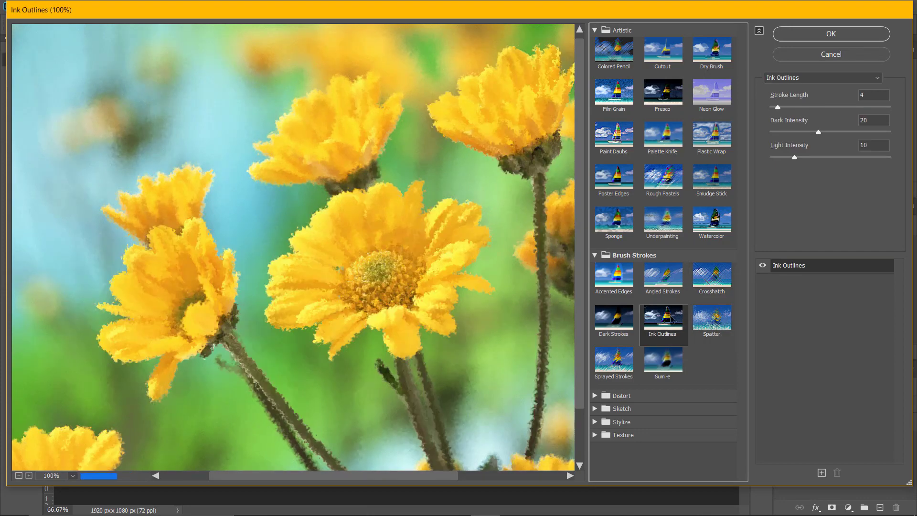
click(620, 325)
click(616, 358)
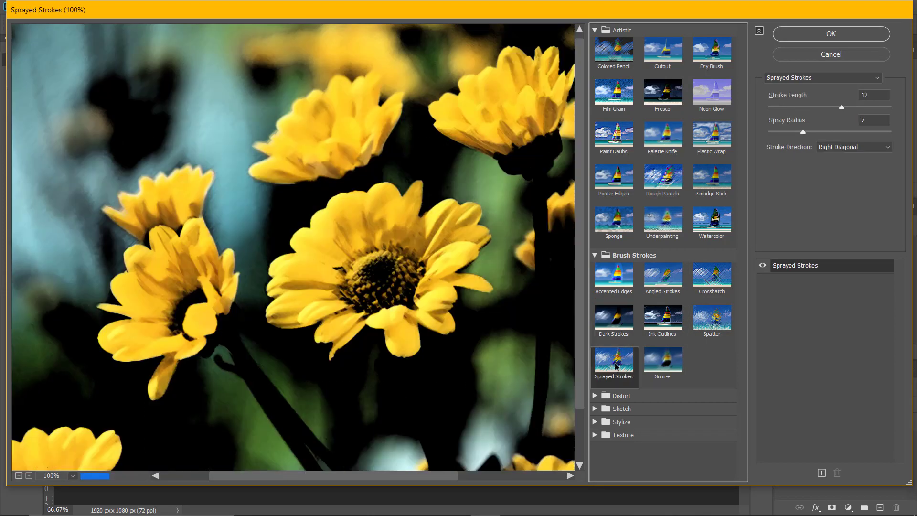
click(662, 356)
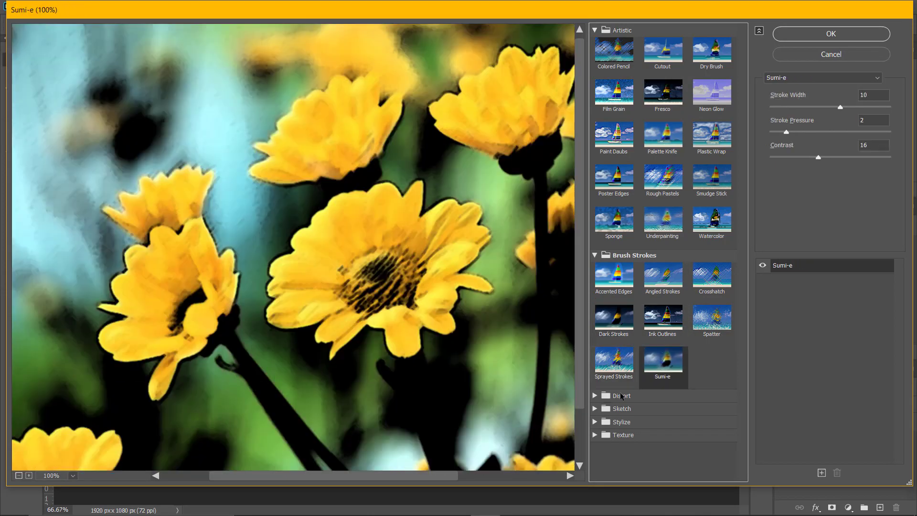
click(616, 395)
click(616, 416)
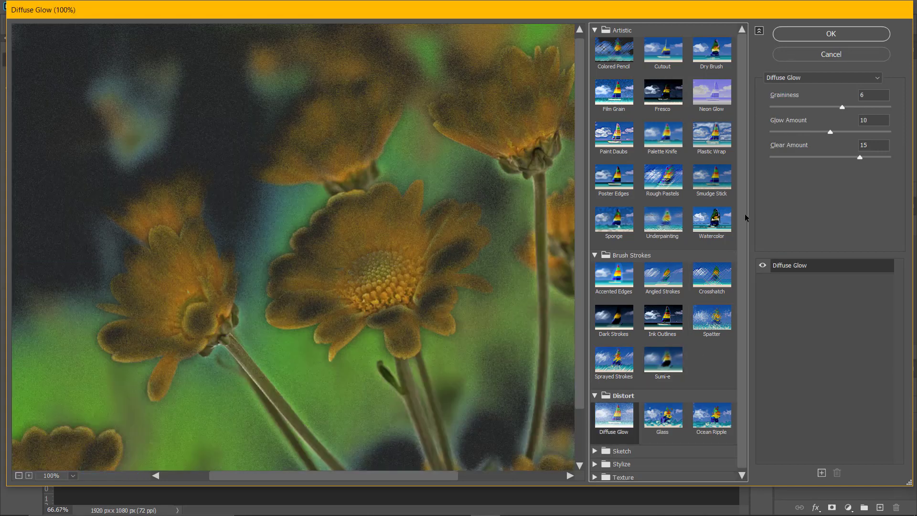
Step: Browse the Sketch and Stylize categories, previewing Glowing Edges on the flowers
click(655, 449)
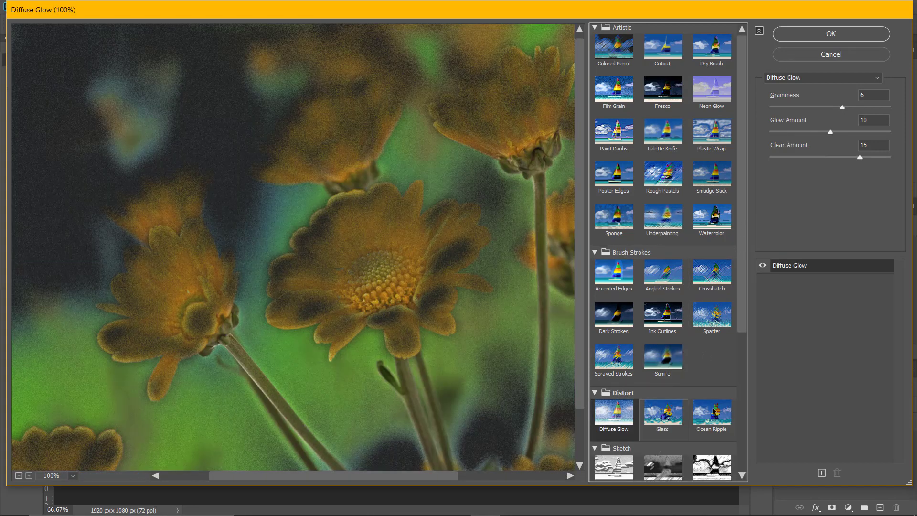
drag(743, 300, 740, 455)
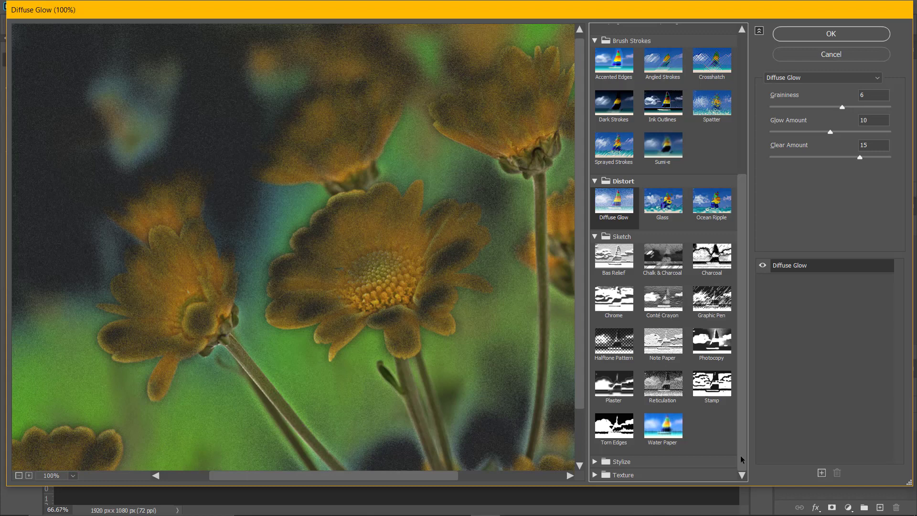
click(642, 460)
scroll(729, 389, down, 2)
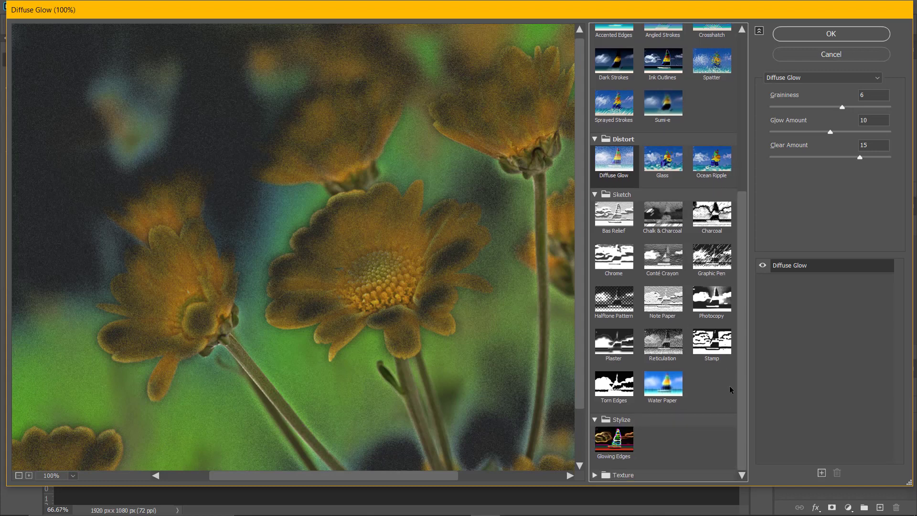
click(618, 448)
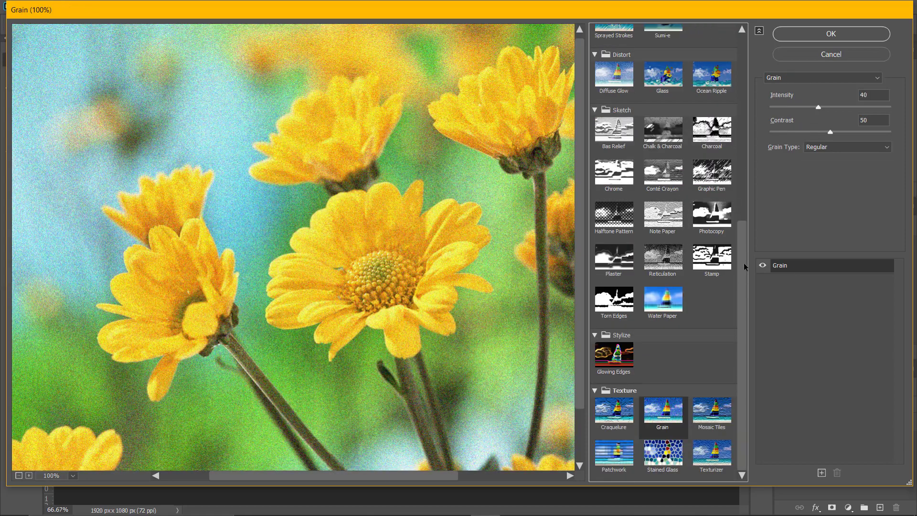
drag(742, 205, 744, 48)
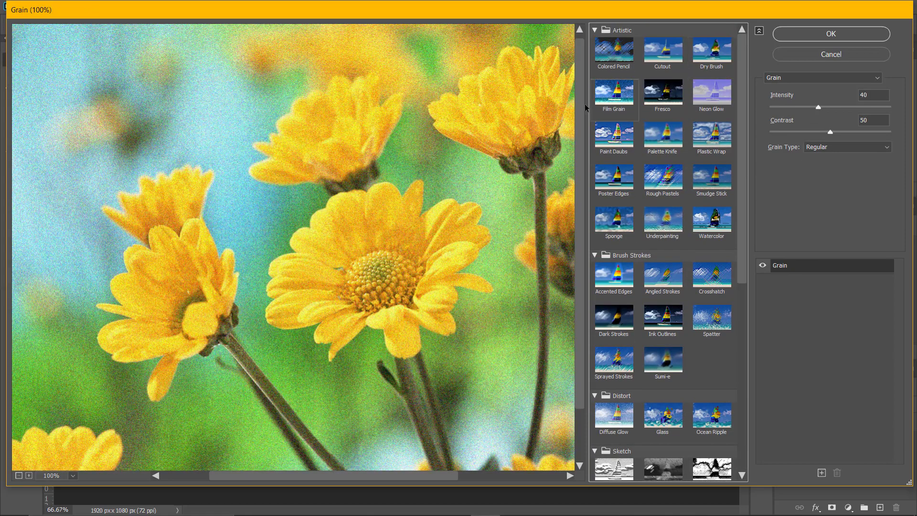
Step: Apply Dry Brush (Brush Size 3, Detail 8, Texture 1) as a Filter Gallery smart filter
click(617, 97)
click(631, 61)
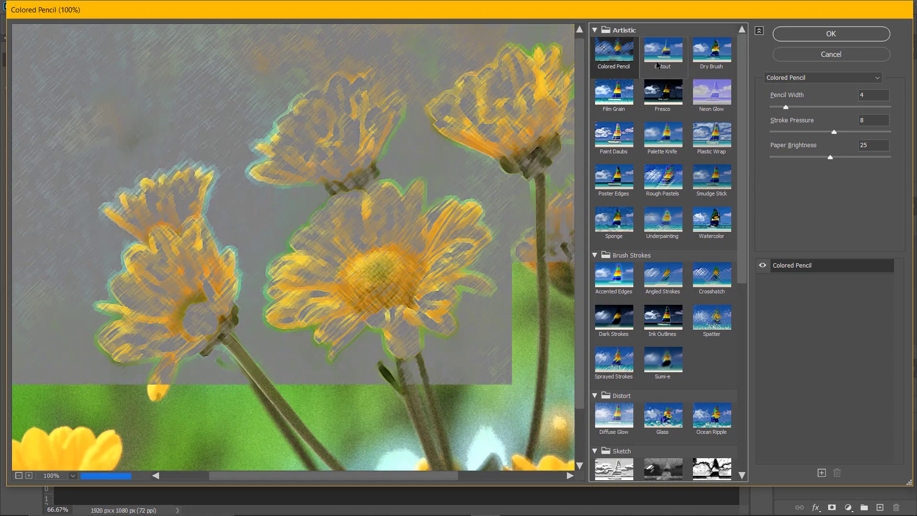
click(662, 51)
click(614, 52)
click(706, 65)
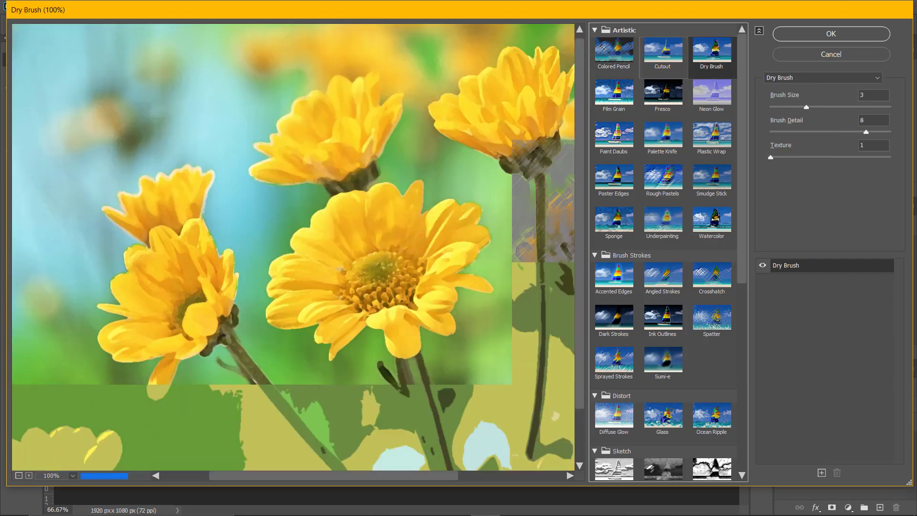
click(797, 36)
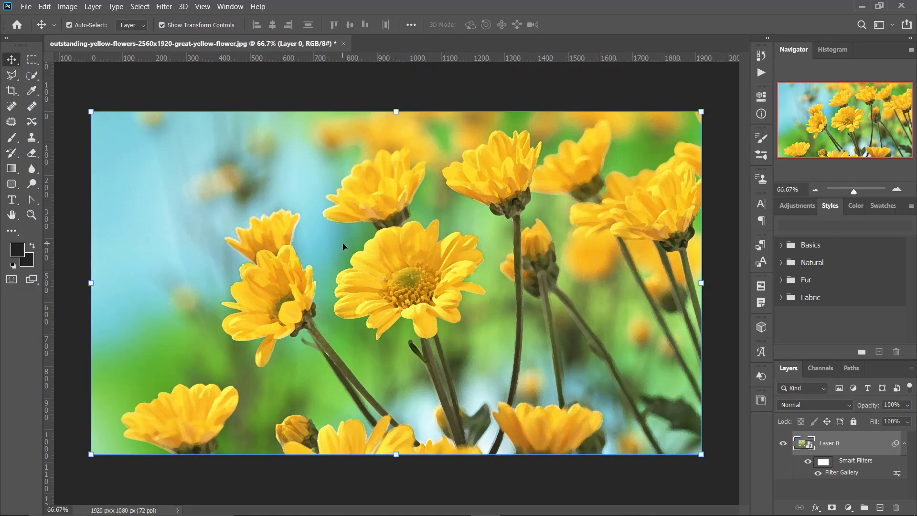
Step: Open Adaptive Wide Angle with Fisheye correction at Scale 100%, Focal Length 19.90 mm
click(164, 6)
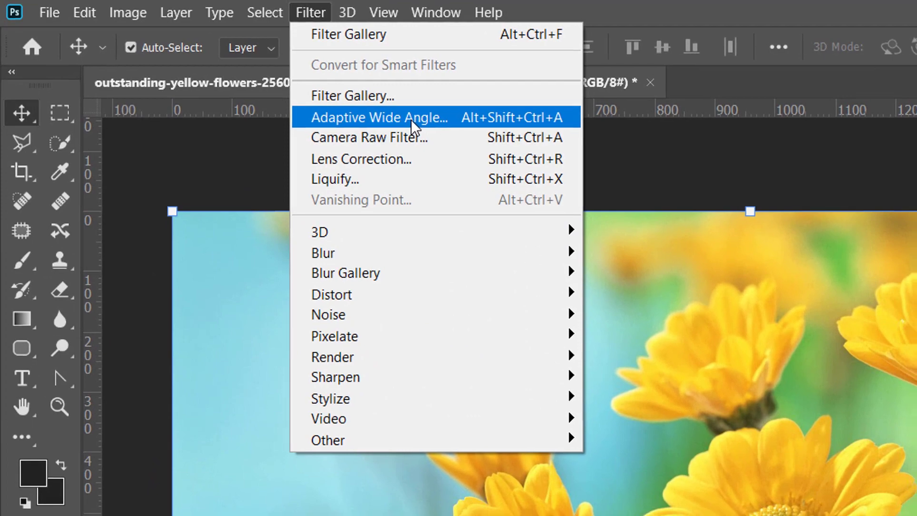
click(411, 119)
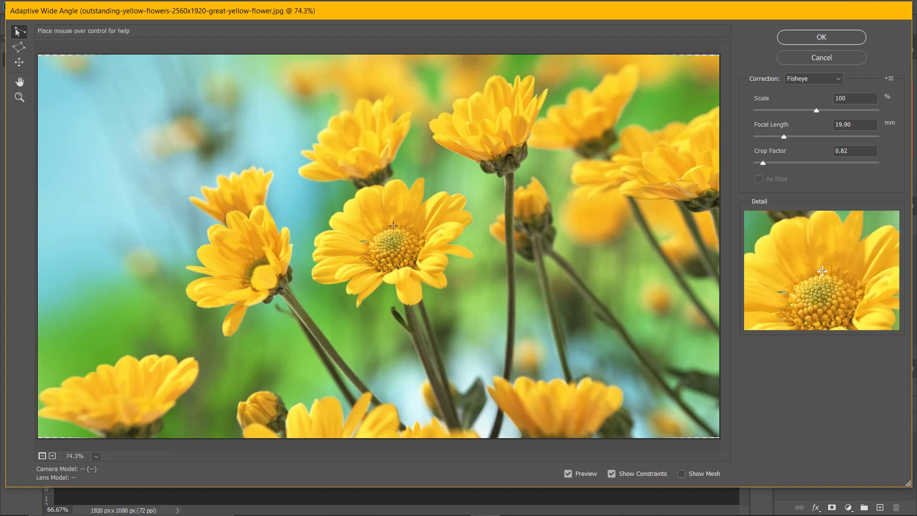
Step: Draw and tilt fisheye constraint lines across the central flower to warp the image
click(393, 225)
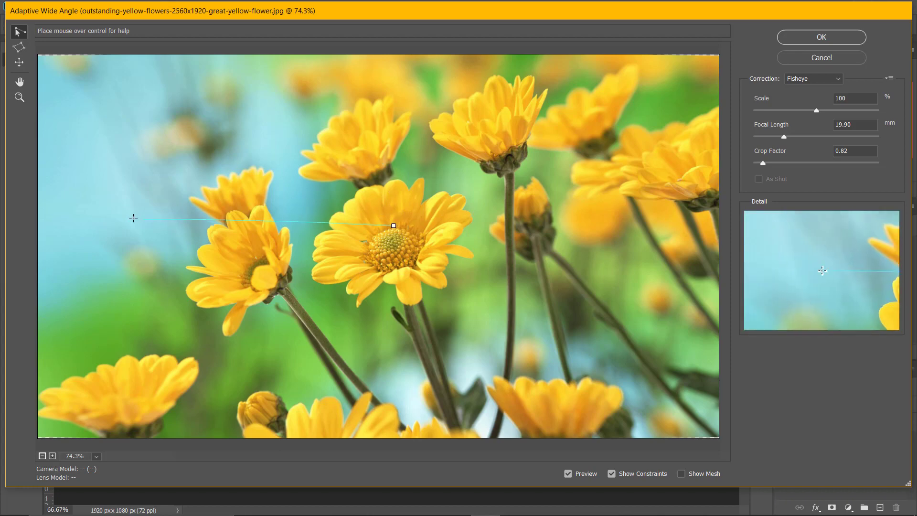
click(71, 216)
mouse_move(331, 222)
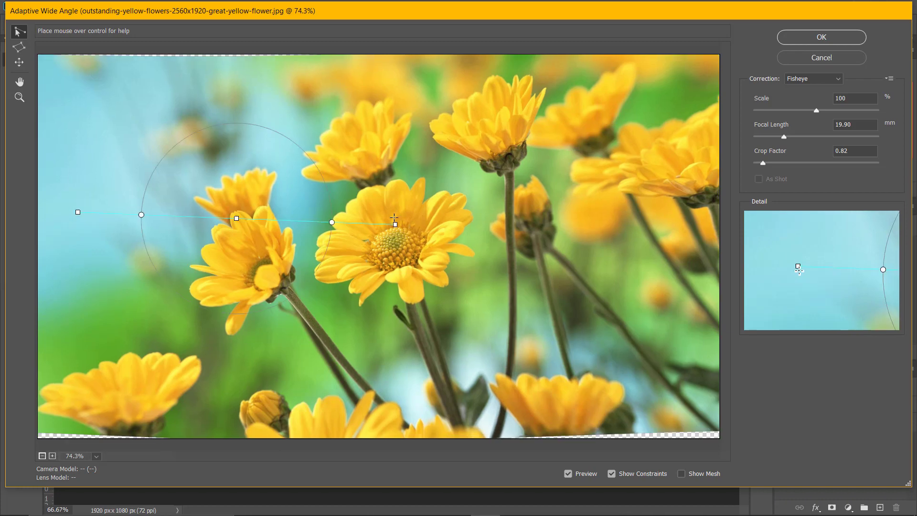
drag(333, 223, 383, 235)
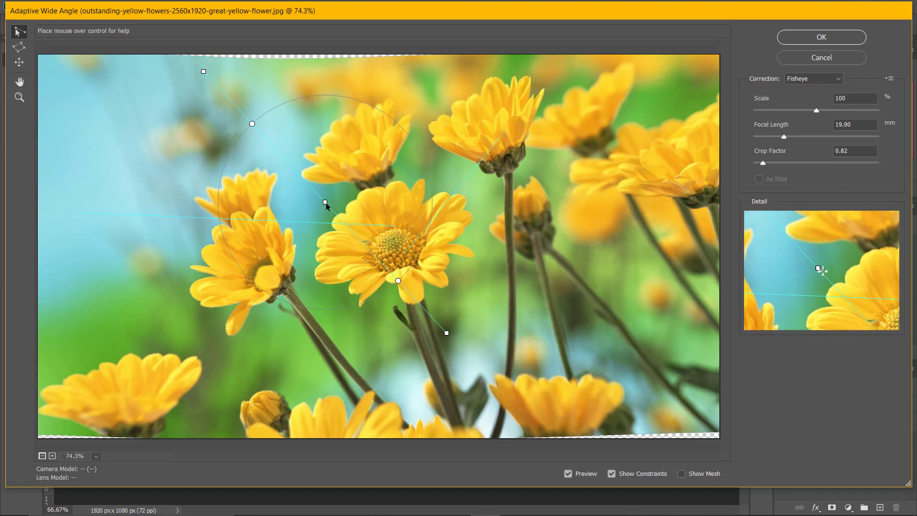
click(326, 202)
click(356, 167)
click(480, 214)
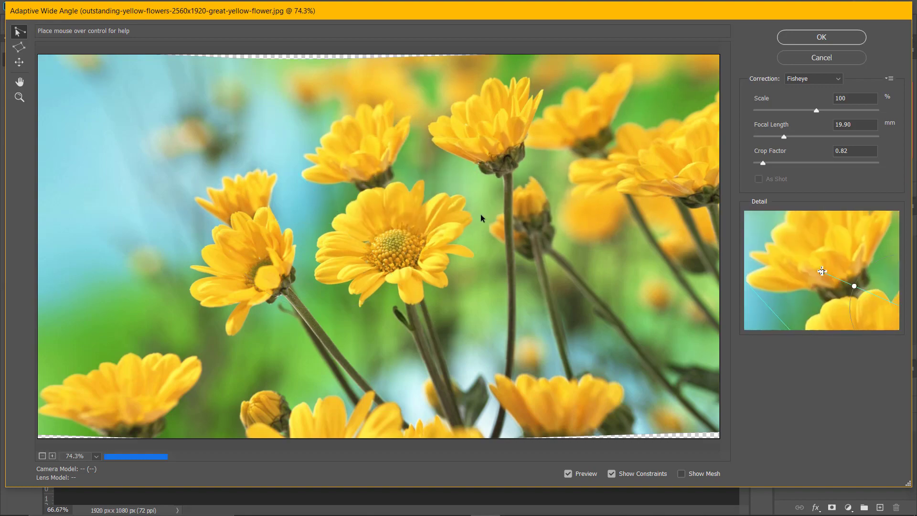
click(627, 219)
click(312, 192)
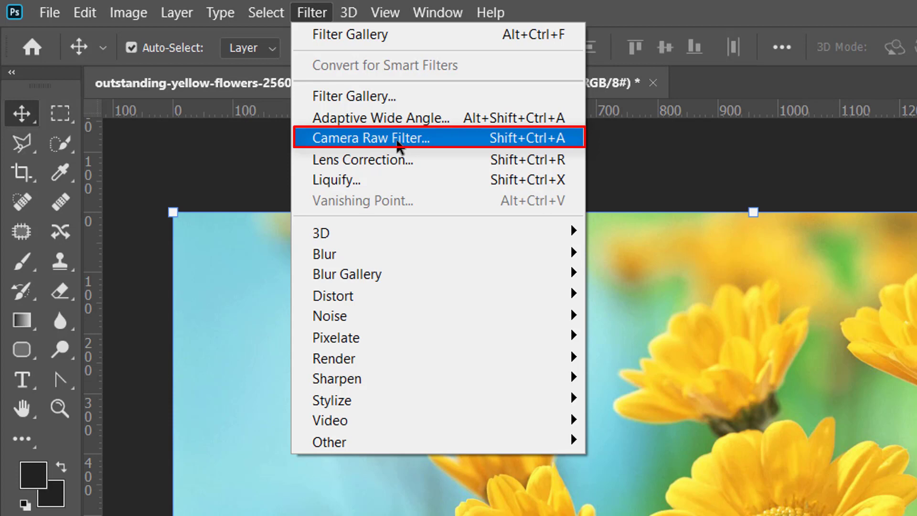
Step: Open the Camera Raw Filter on the flowers, with Basic sliders at 0 and As Shot
click(382, 138)
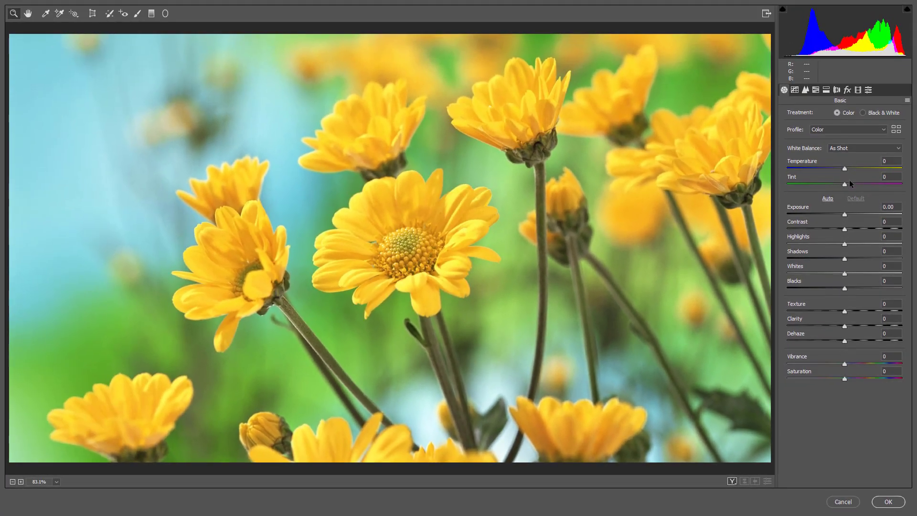
Step: Cool the Temperature to -5 and adjust the tone-curve Highlights
drag(844, 169, 844, 179)
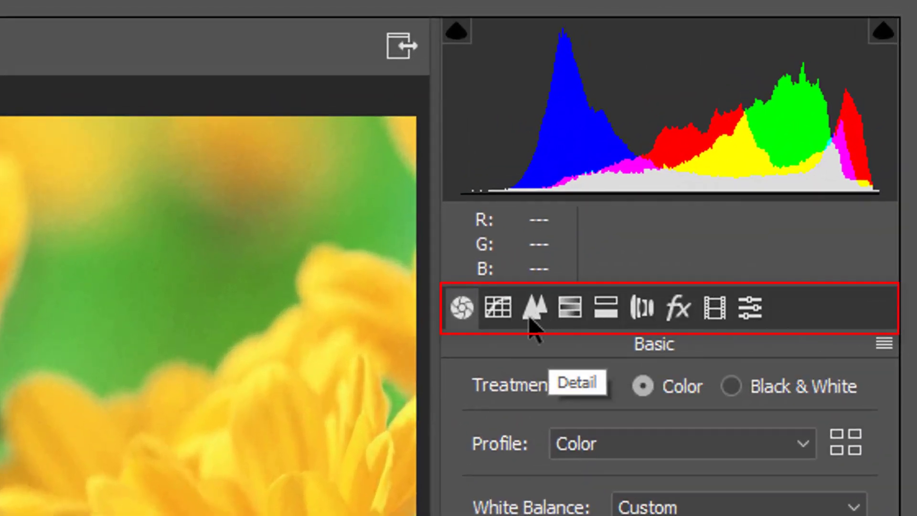
click(504, 316)
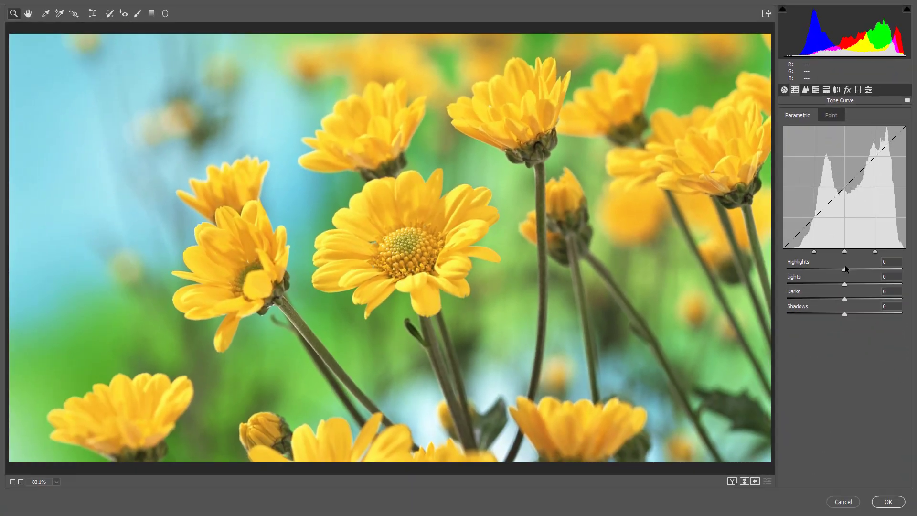
drag(847, 270, 862, 273)
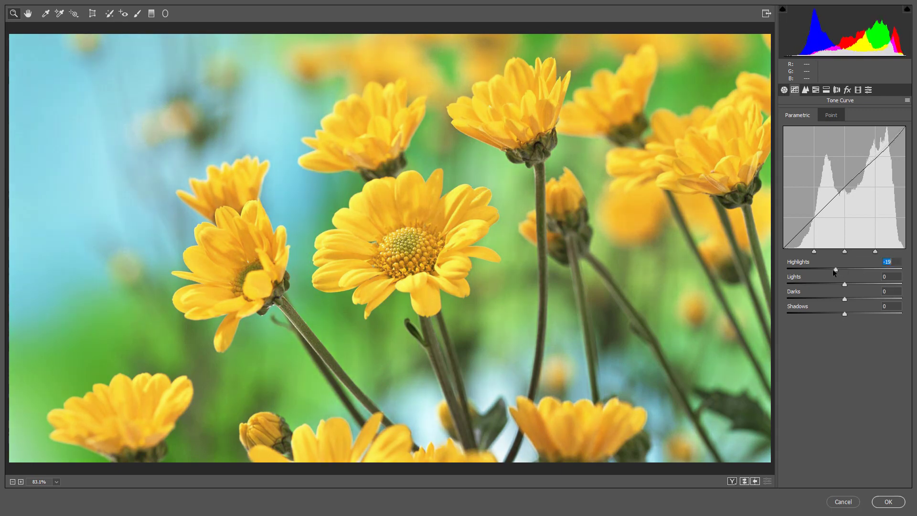
Step: Browse the Detail, HSL, Split Toning, Lens Corrections, Calibration and Presets panels
click(805, 90)
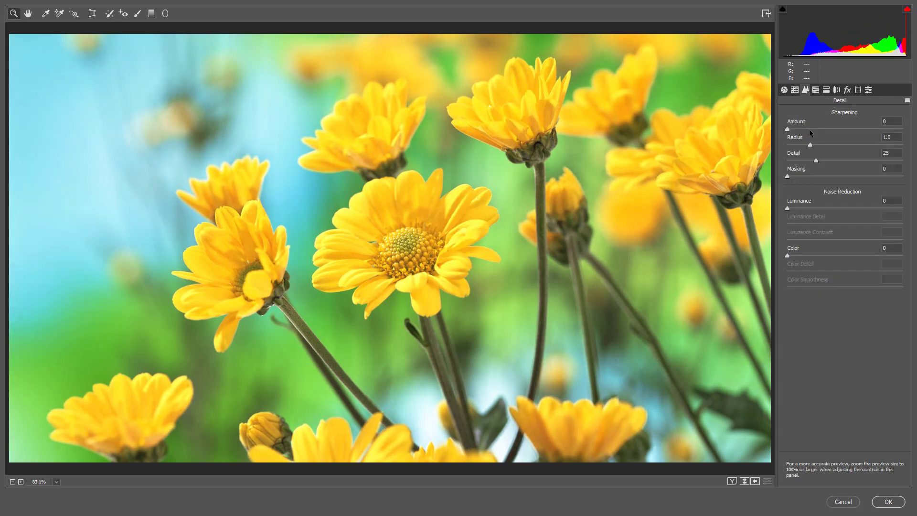
click(815, 90)
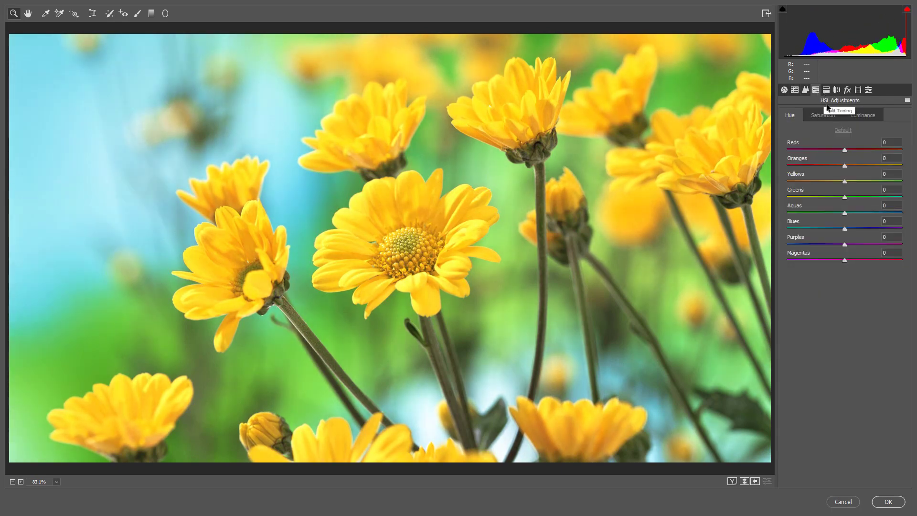
click(826, 89)
click(836, 90)
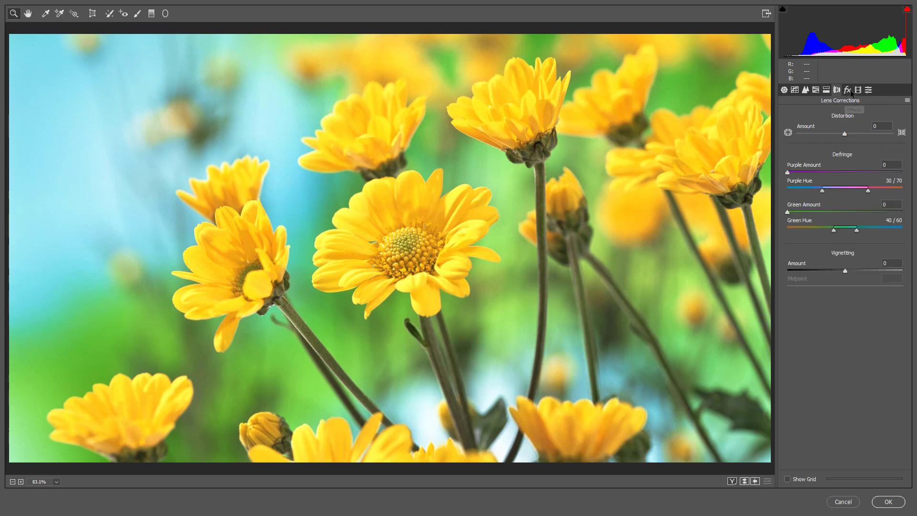
click(857, 91)
click(868, 90)
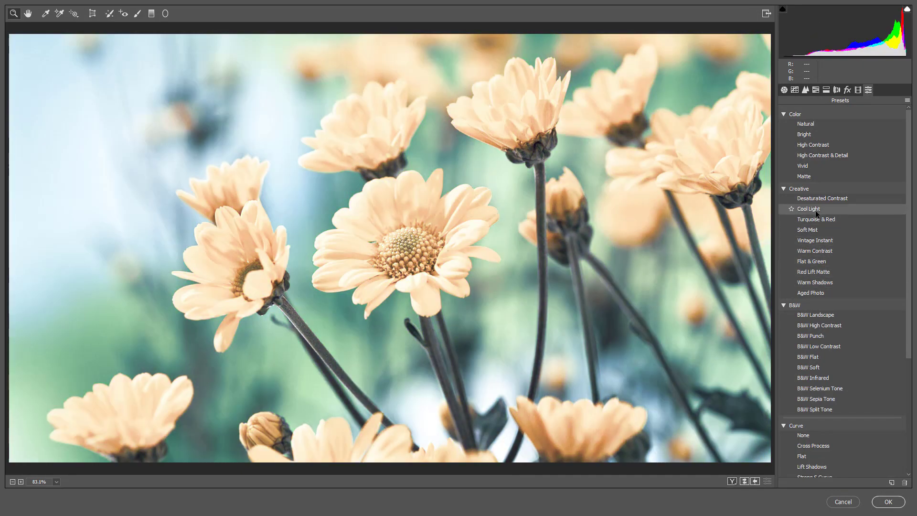
Step: Try Flat & Green, Soft Mist, Cross Process, Medium Grain, B&W Punch, Vignetting None, then cancel
scroll(815, 210, down, 2)
click(815, 213)
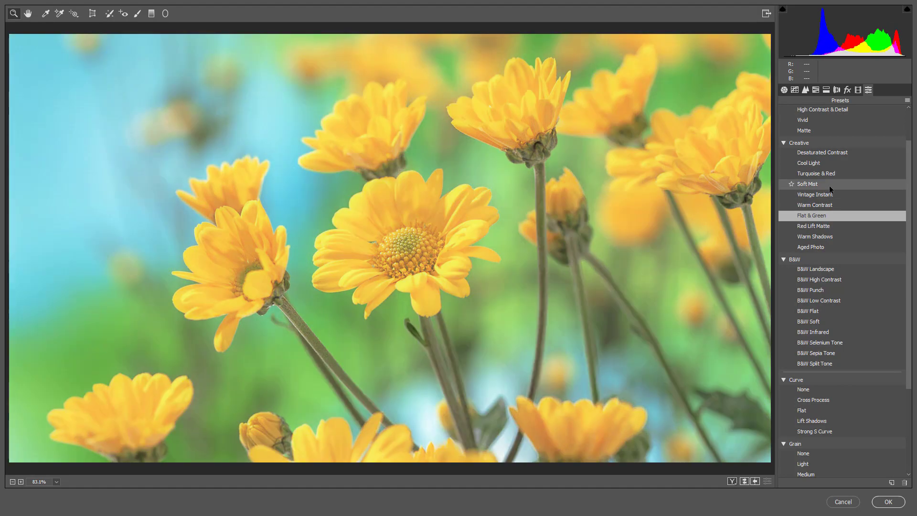
click(830, 187)
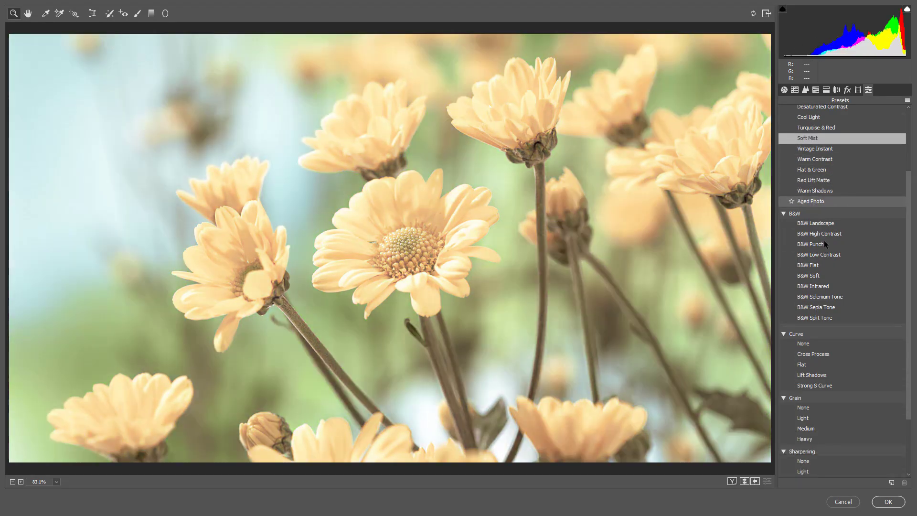
scroll(814, 263, down, 5)
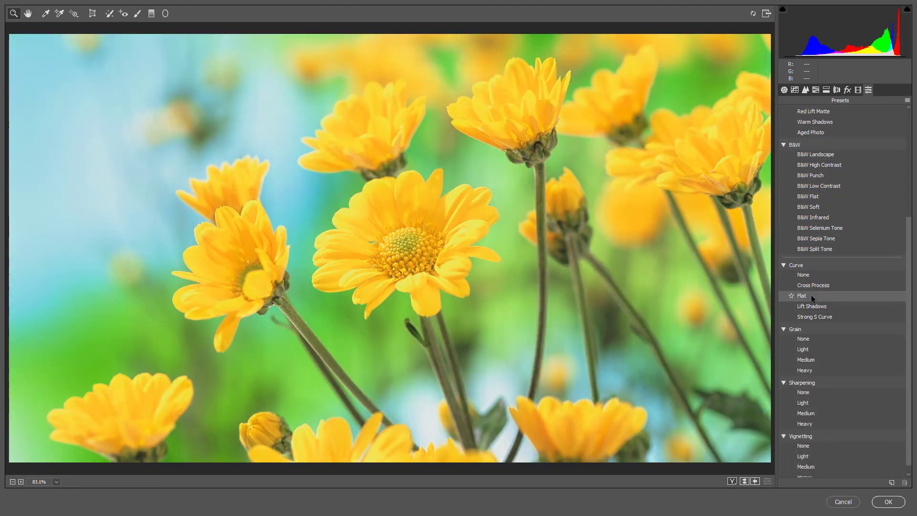
click(810, 284)
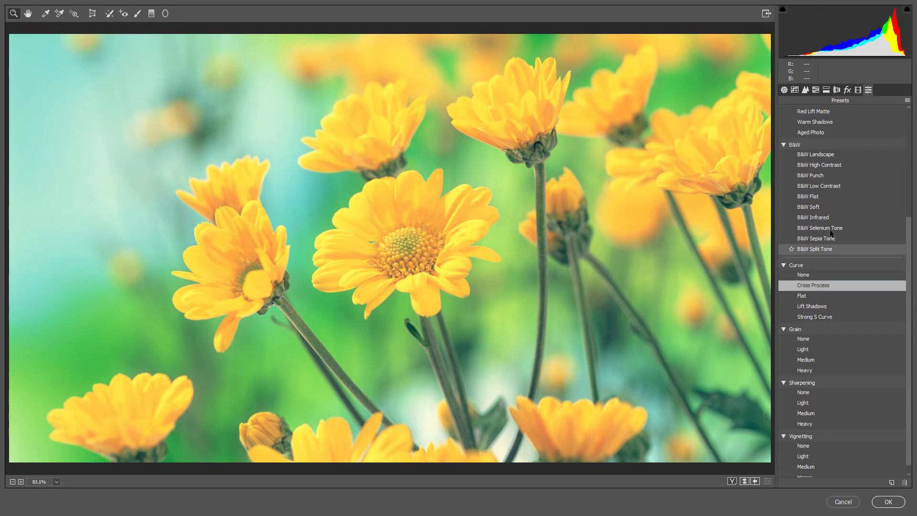
scroll(829, 225, down, 1)
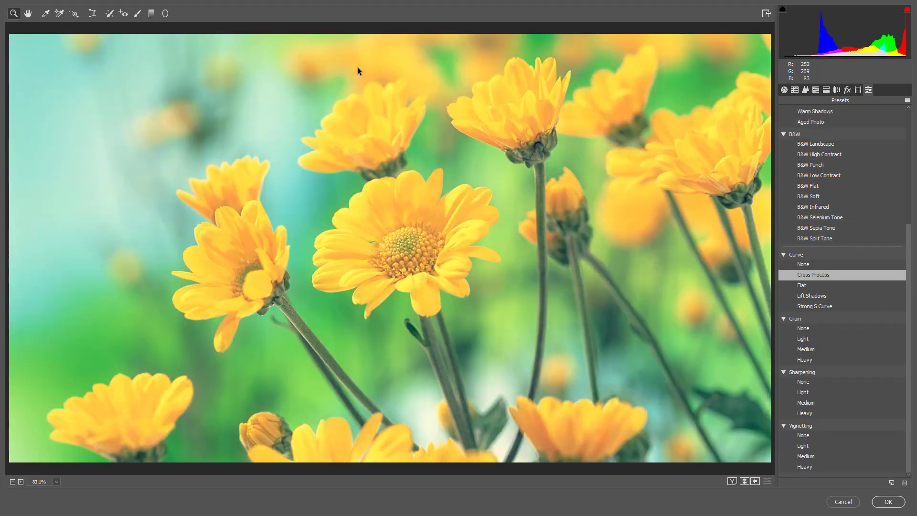
click(806, 349)
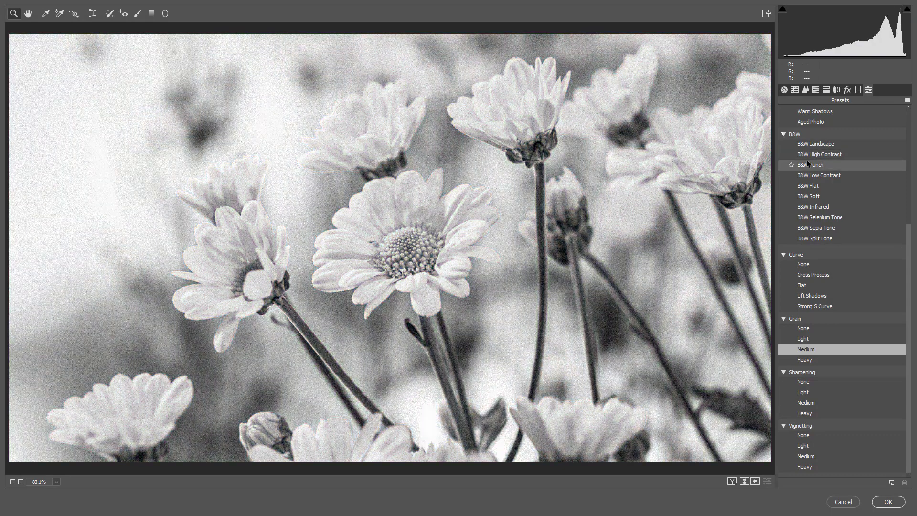
click(807, 164)
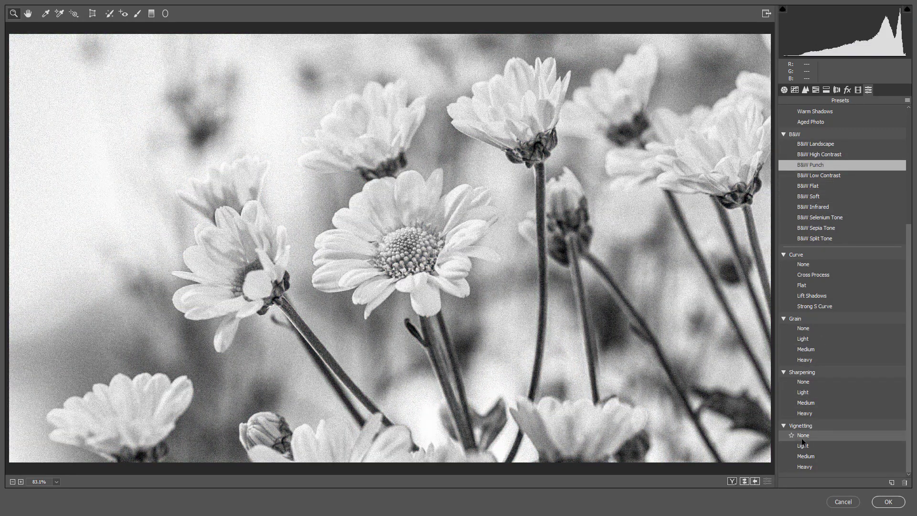
click(801, 436)
scroll(836, 156, up, 3)
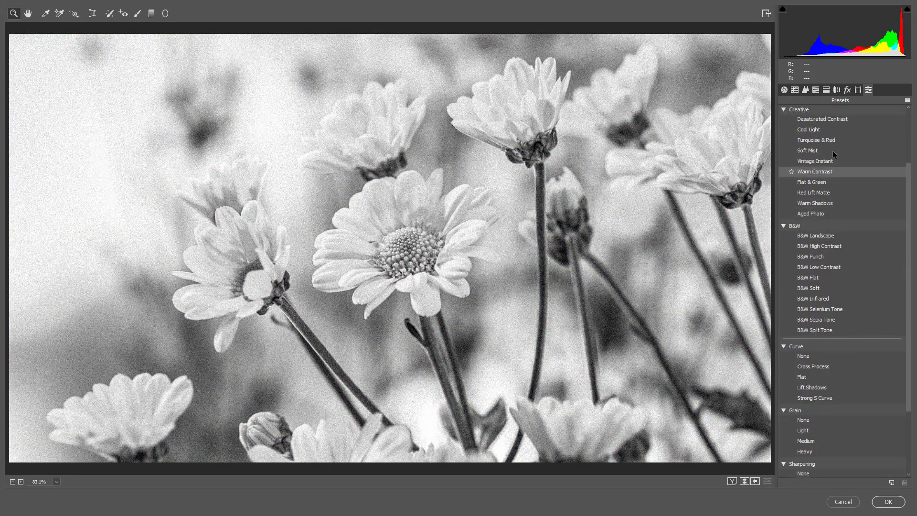
scroll(828, 139, up, 2)
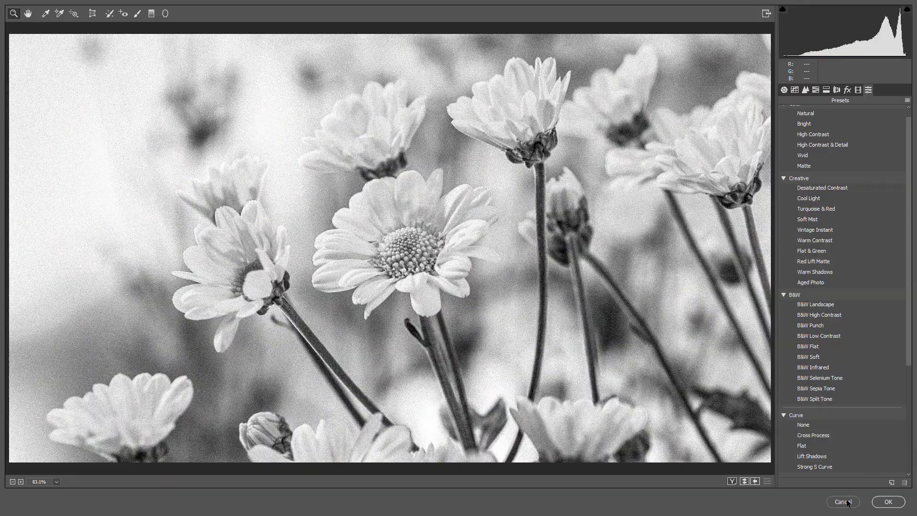
click(888, 501)
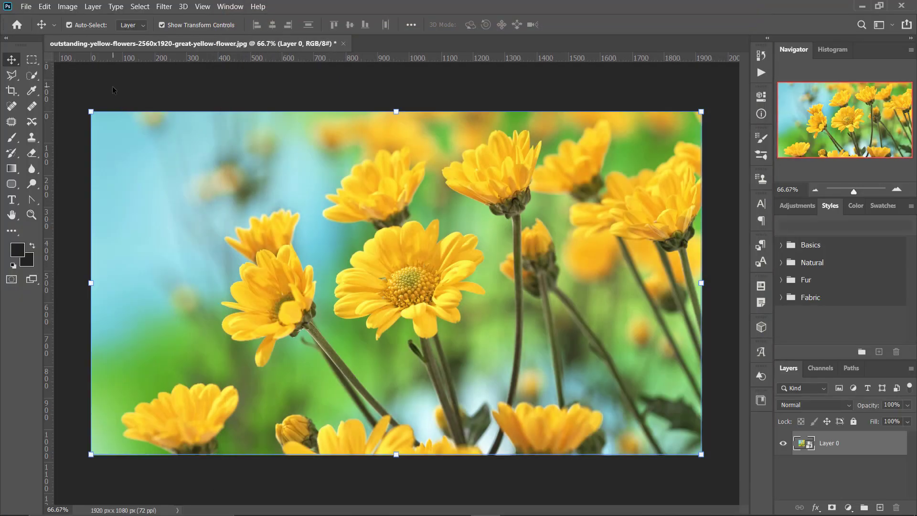
Step: Open the Lens Correction dialog, previewing the flower photo at 72.4%
click(171, 5)
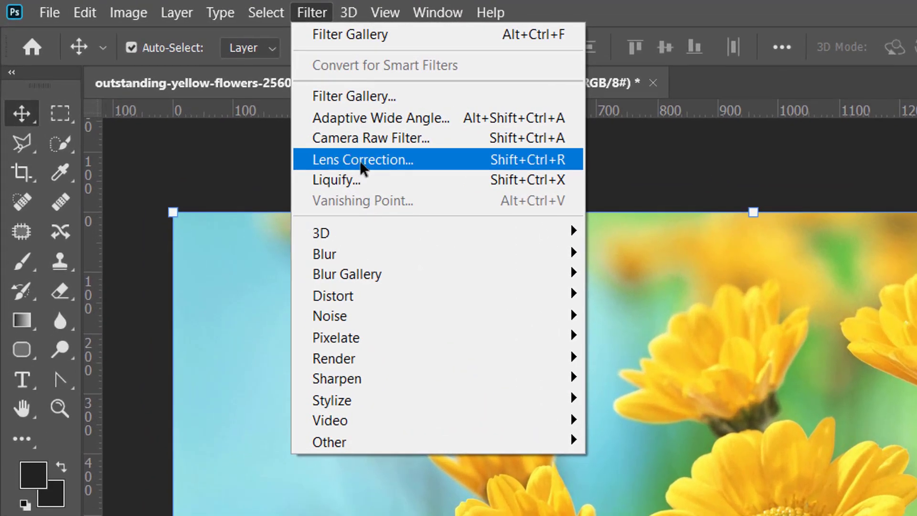
click(359, 160)
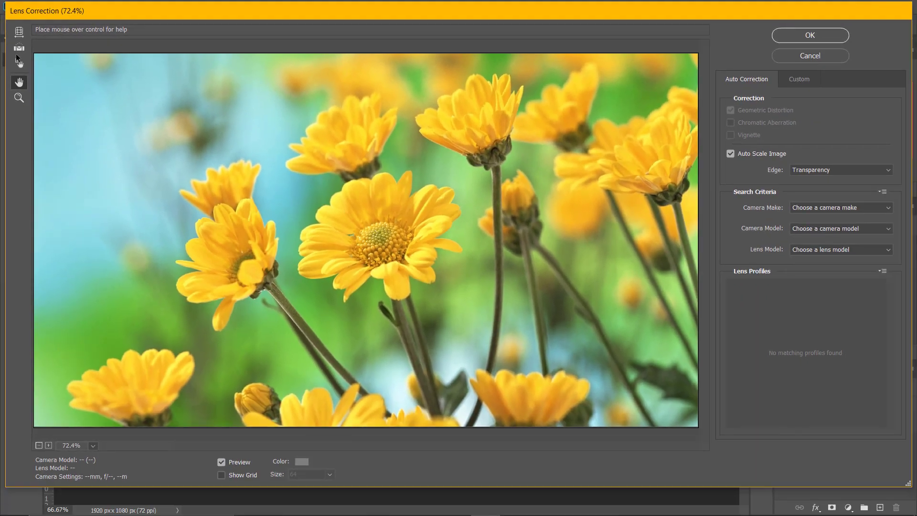
Step: Try straightening the photo by drawing several lines with the Lens Correction Straighten tool
click(19, 48)
drag(372, 228, 627, 280)
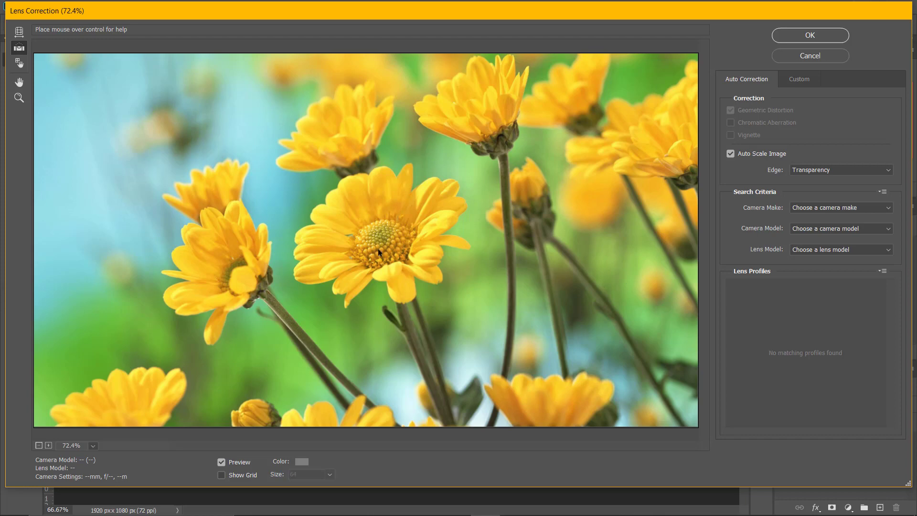
drag(357, 237, 686, 247)
mouse_move(312, 104)
mouse_down()
mouse_move(377, 239)
mouse_move(124, 135)
mouse_up()
drag(387, 241, 116, 160)
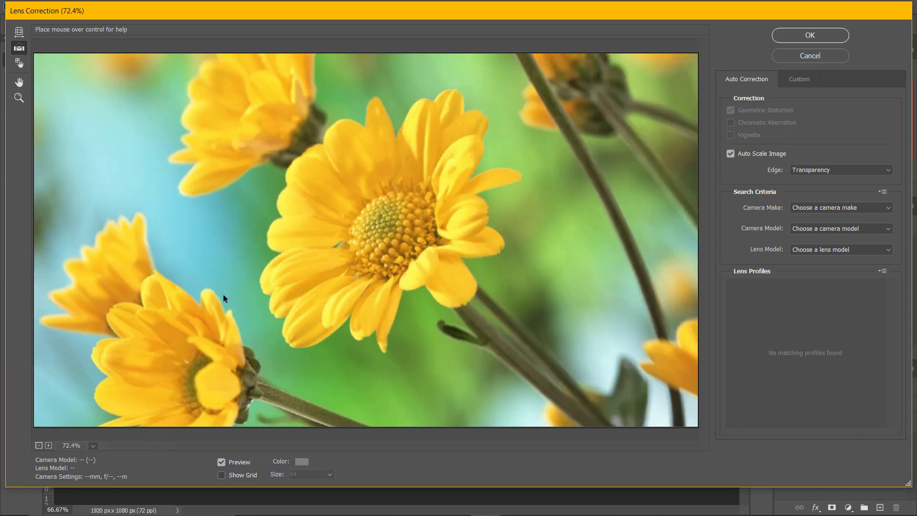
drag(232, 300, 681, 127)
drag(442, 241, 509, 147)
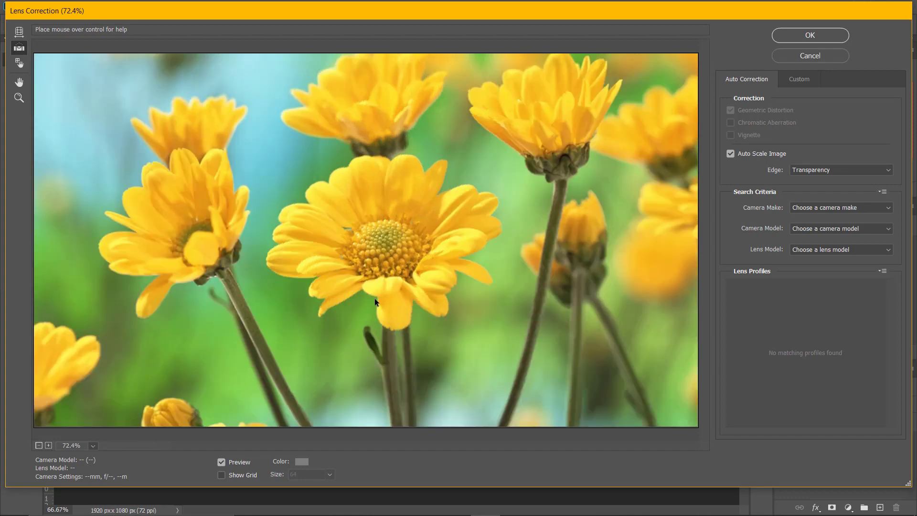
drag(406, 256, 539, 147)
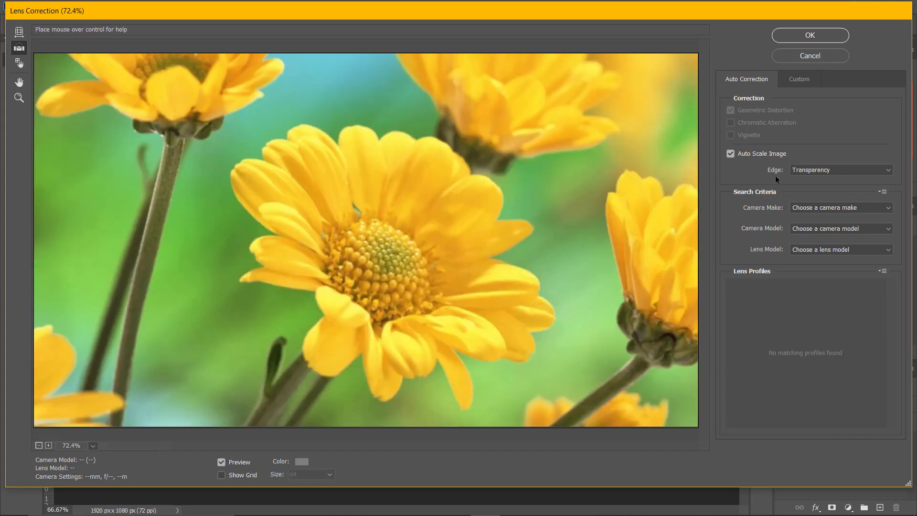
Step: Show the size-64 alignment grid, test a Remove Distortion drag, then cancel Lens Correction
click(19, 62)
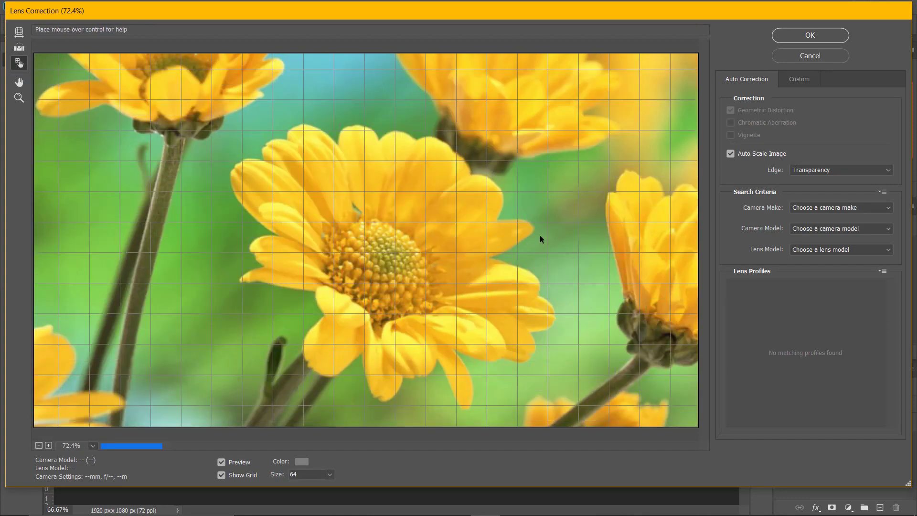
click(18, 32)
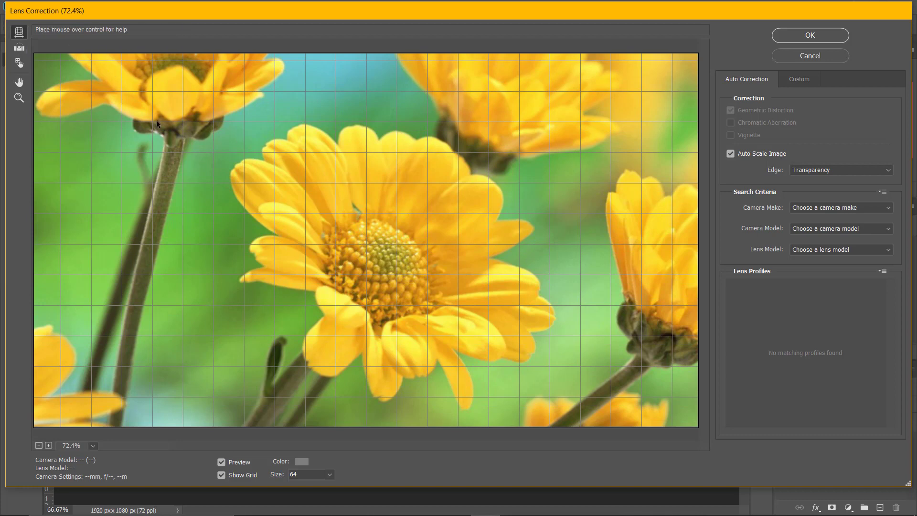
drag(346, 213, 477, 210)
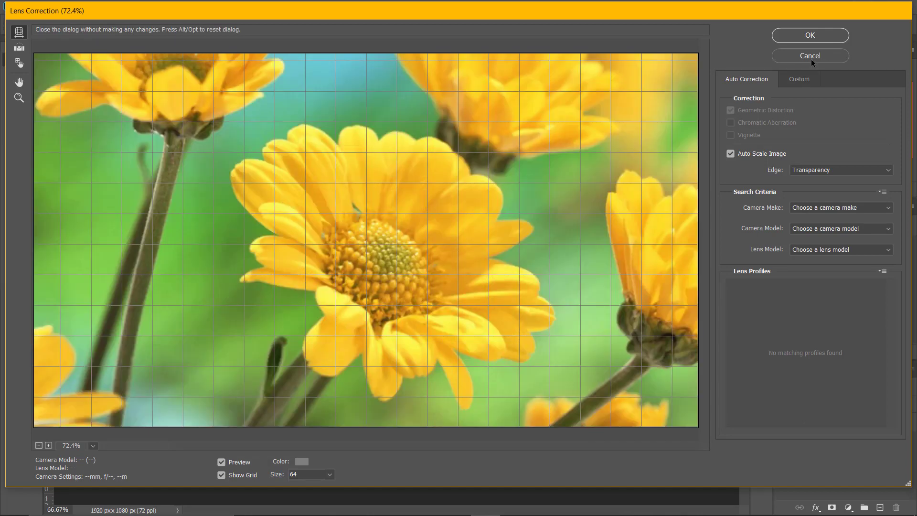
click(810, 59)
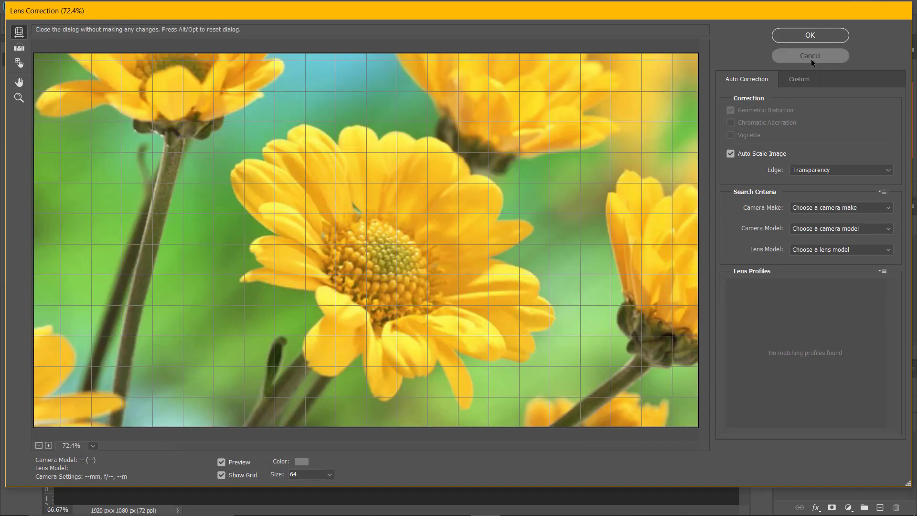
Step: Push a lower petal tip with an enlarged Forward Warp brush in Liquify and apply it
click(164, 6)
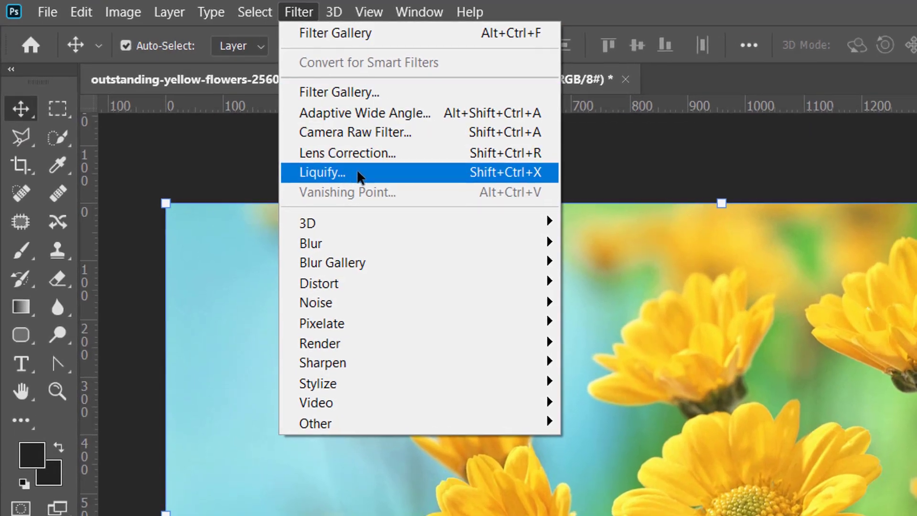
click(359, 172)
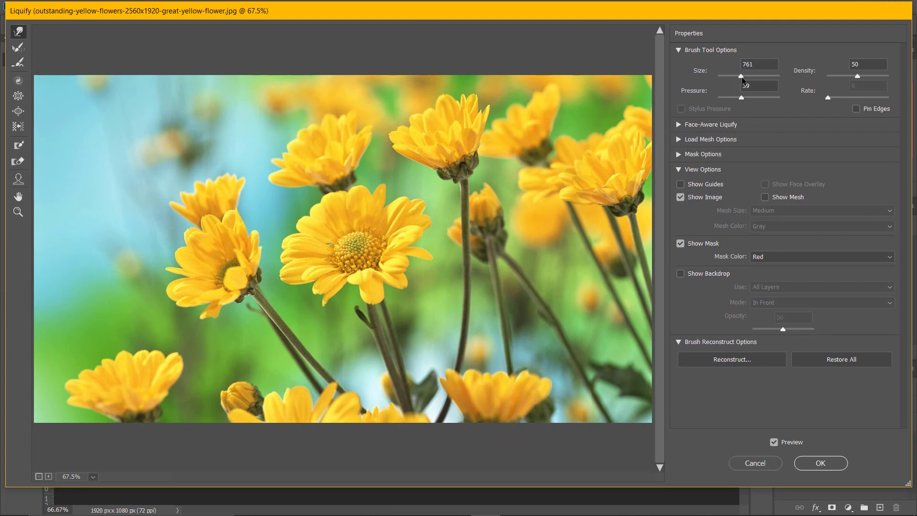
drag(735, 77, 759, 98)
click(188, 321)
drag(202, 314, 215, 326)
click(817, 462)
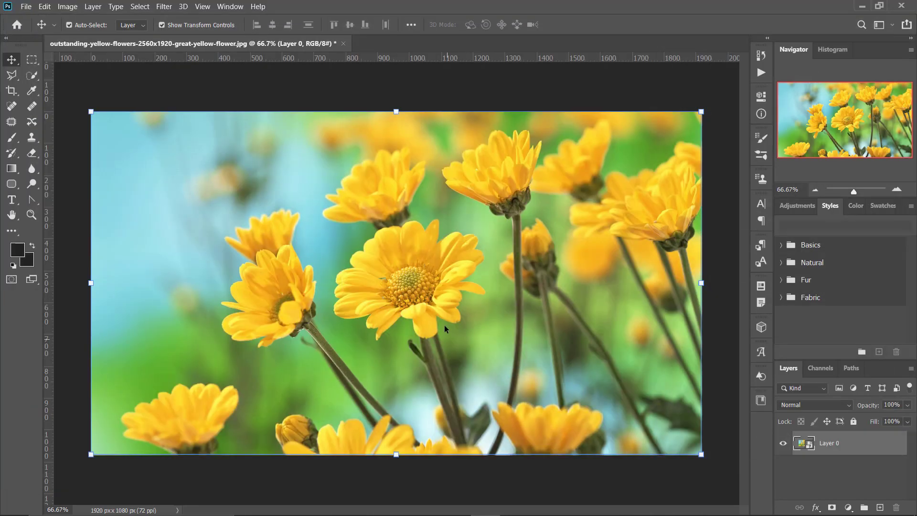
Step: Step back to Convert to Smart Object in History, restore the Liquify step, and open Filters
click(762, 56)
click(661, 99)
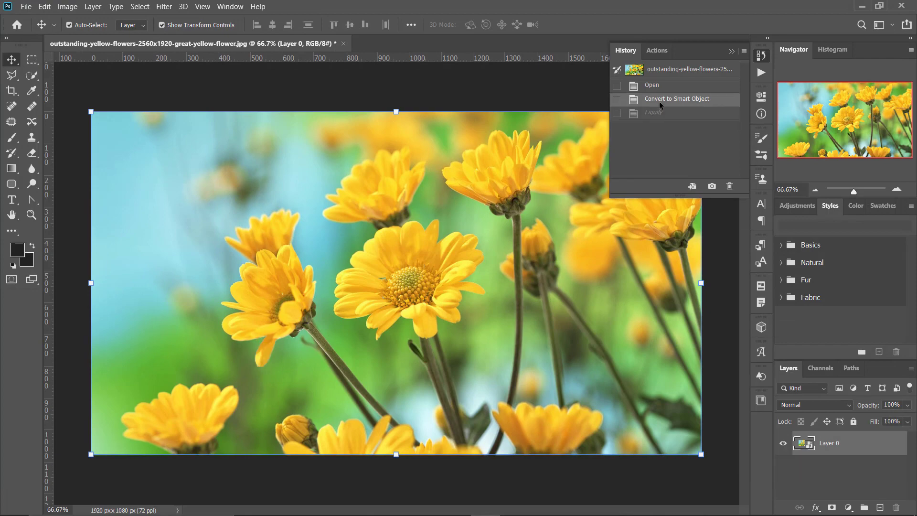
click(635, 113)
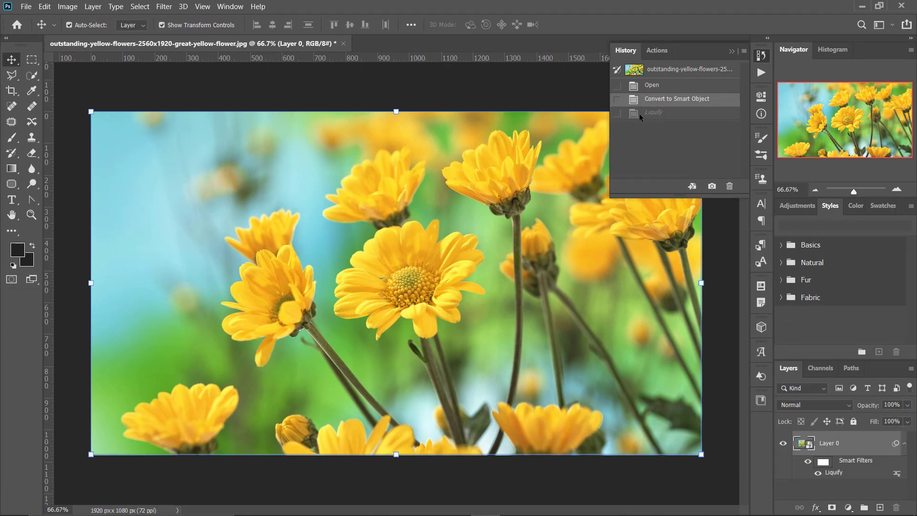
click(155, 8)
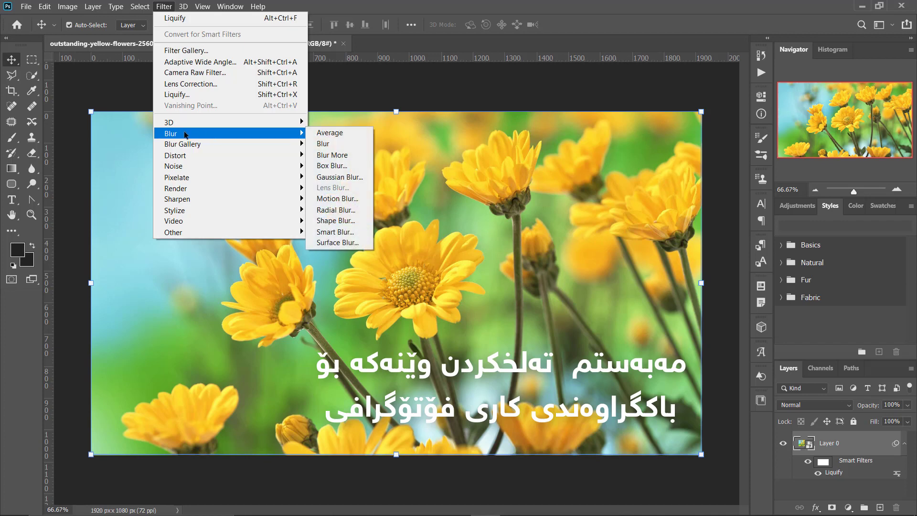
Step: Apply a Field Blur of about 14 px, then undo it
mouse_move(183, 144)
click(318, 144)
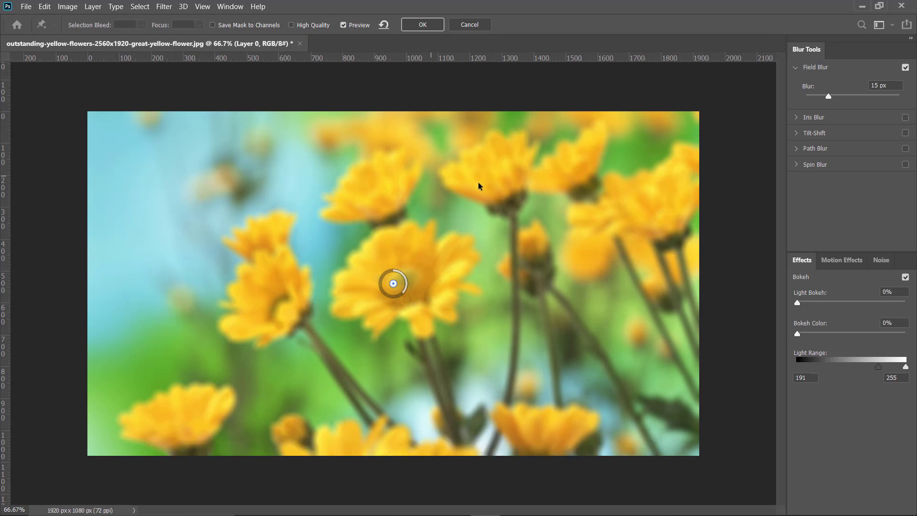
drag(828, 96, 816, 96)
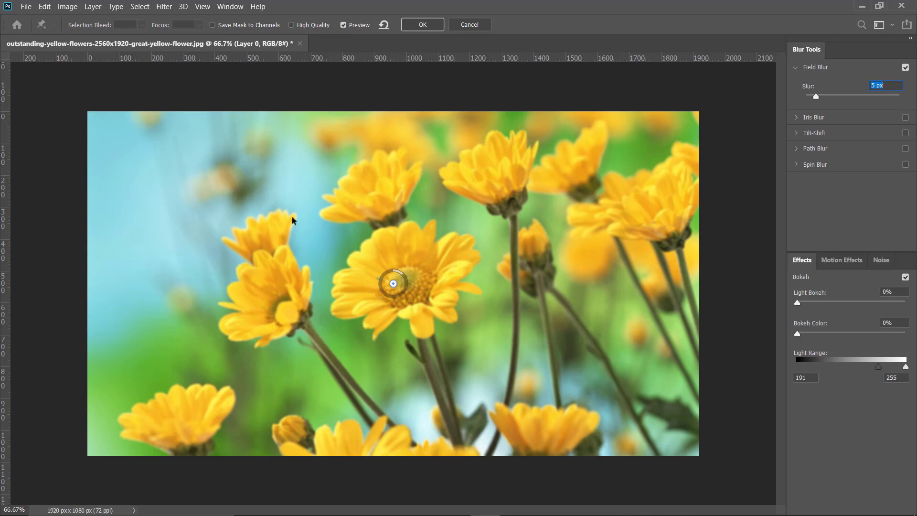
drag(816, 96, 830, 96)
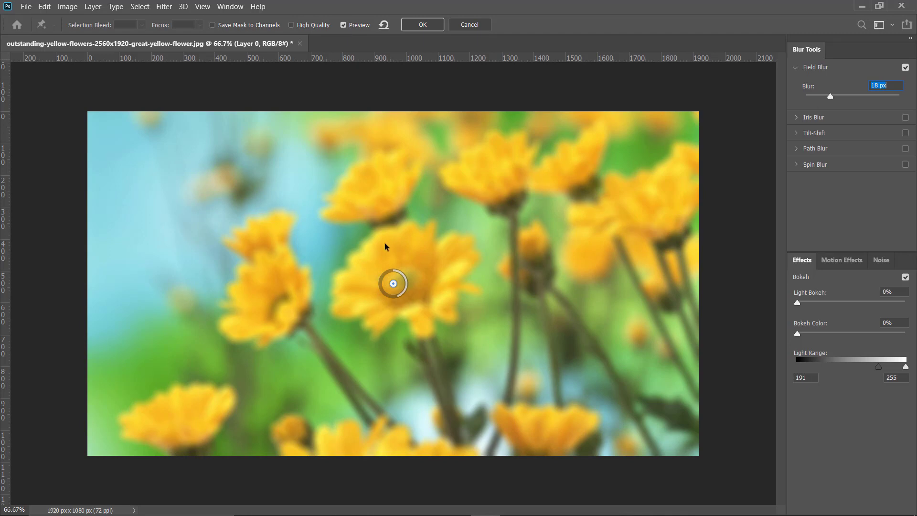
drag(830, 96, 824, 96)
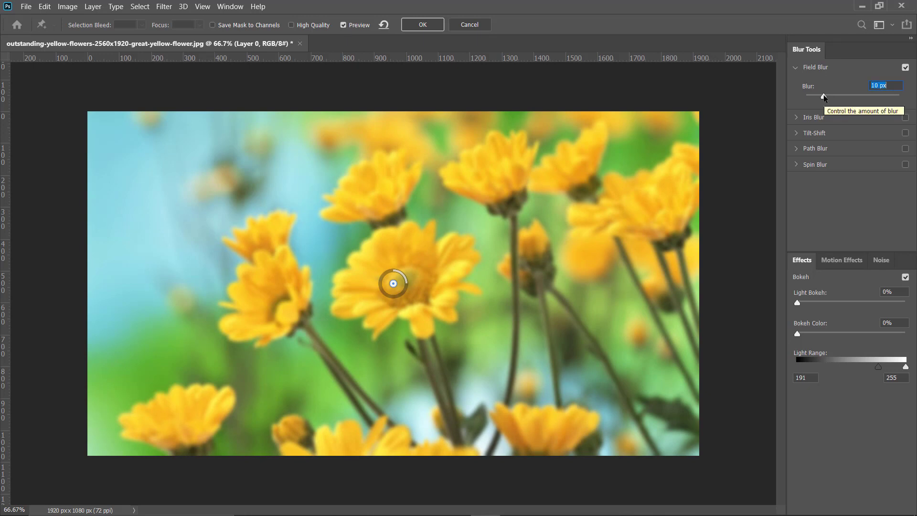
mouse_move(824, 96)
mouse_down()
mouse_move(806, 96)
mouse_move(827, 96)
mouse_up()
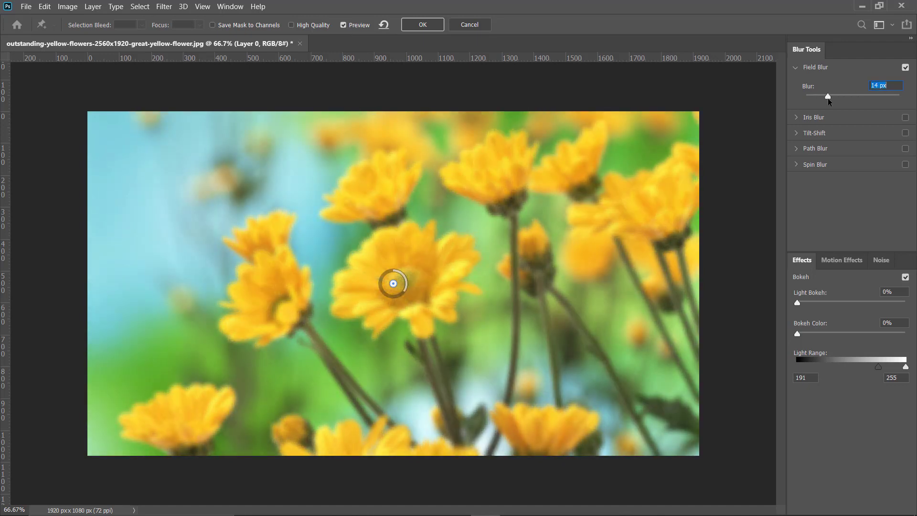
click(435, 26)
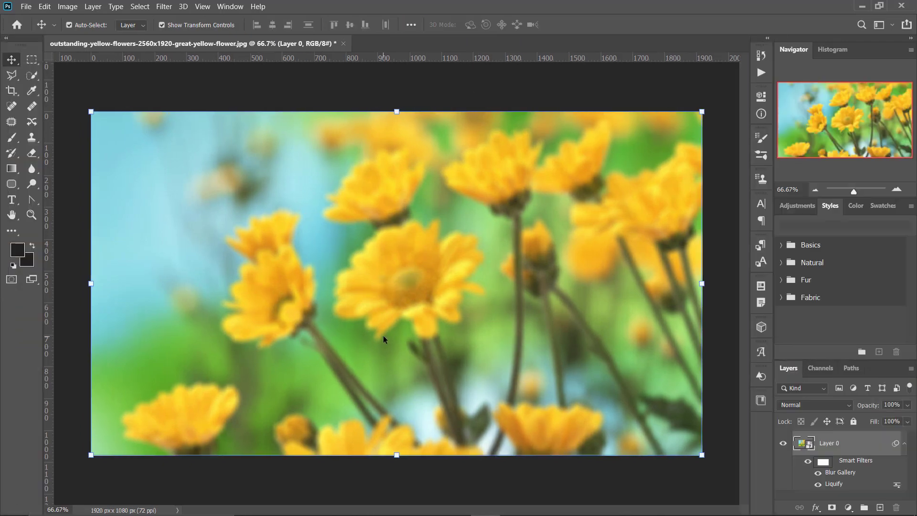
key(ctrl+z)
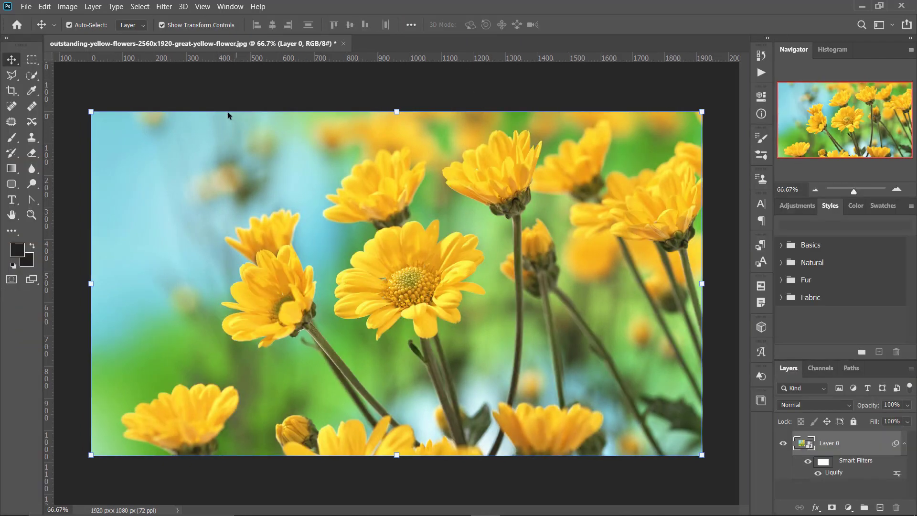
click(164, 6)
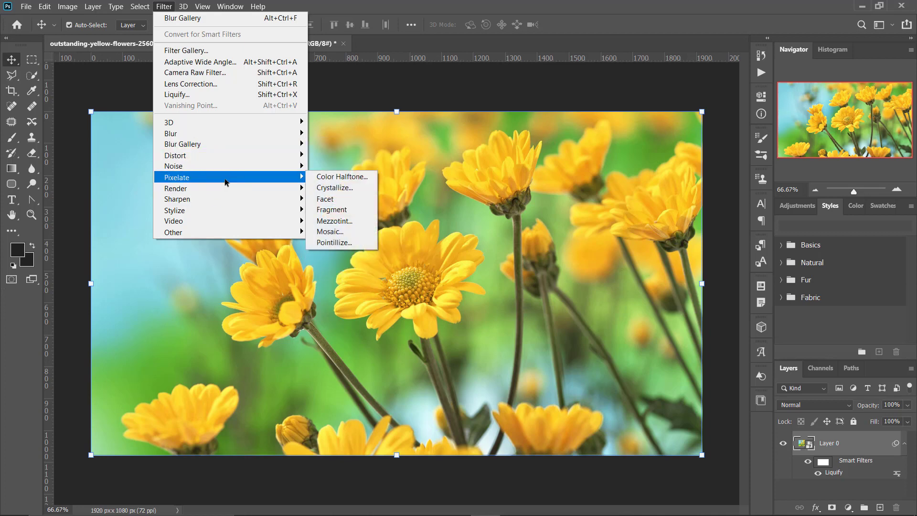
mouse_move(215, 133)
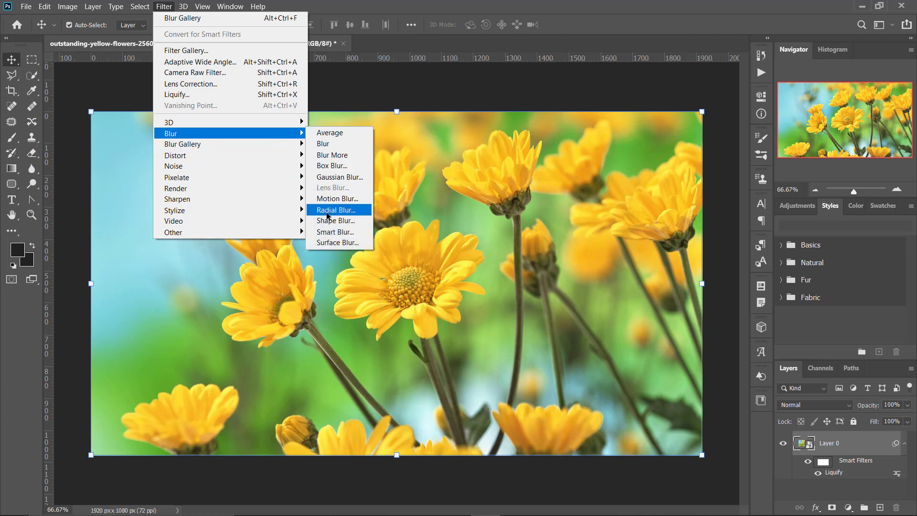
click(328, 134)
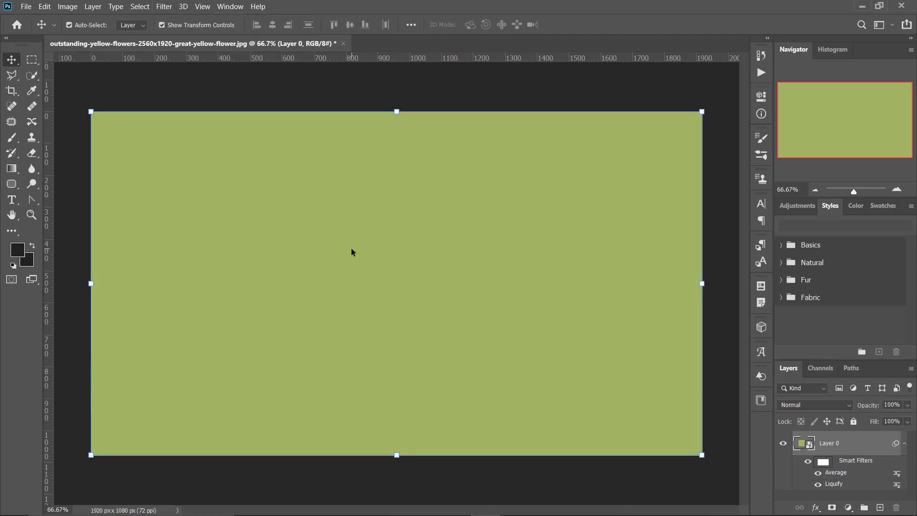
key(ctrl+z)
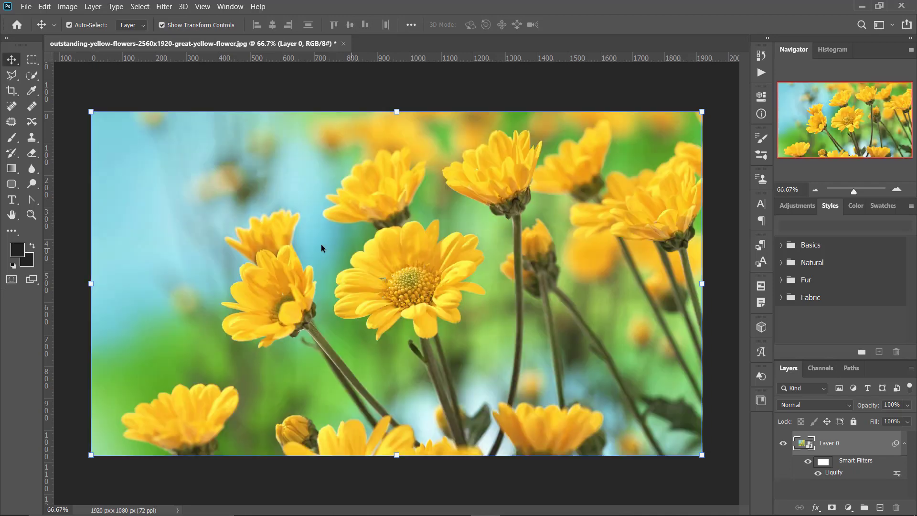
click(164, 6)
mouse_move(176, 199)
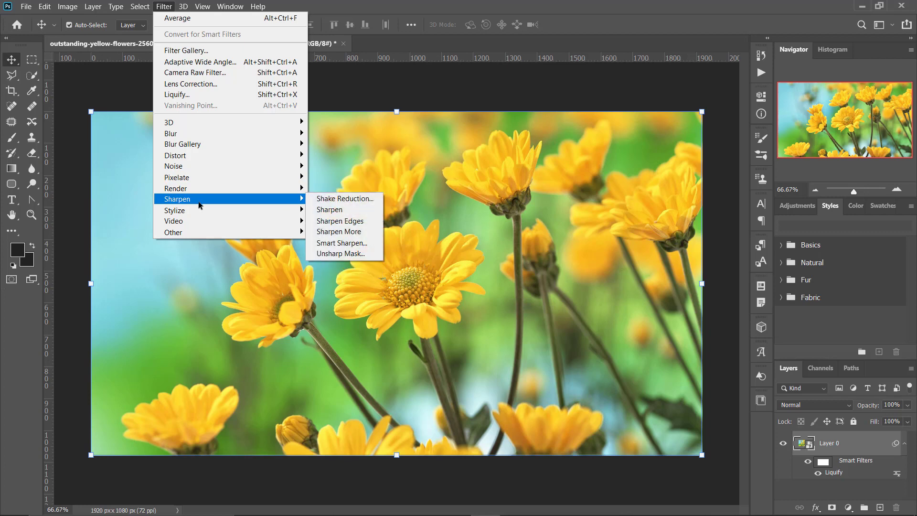
click(168, 9)
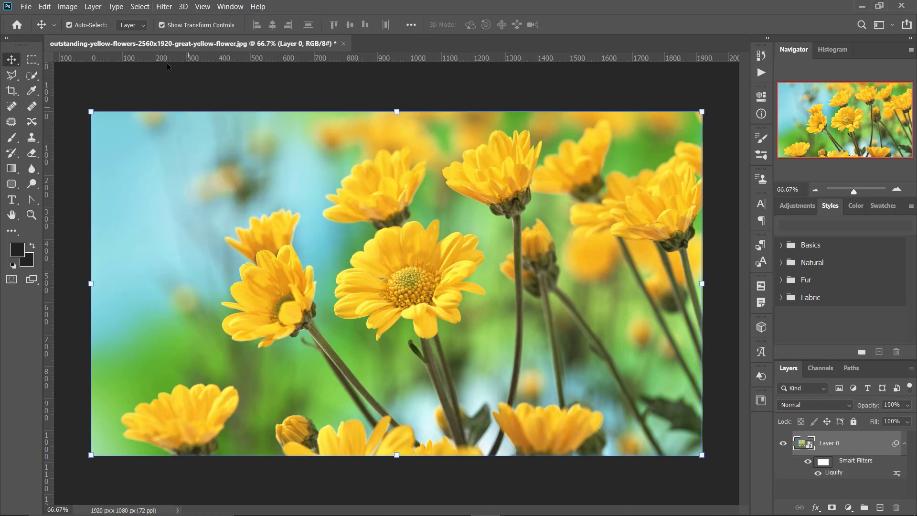
click(162, 9)
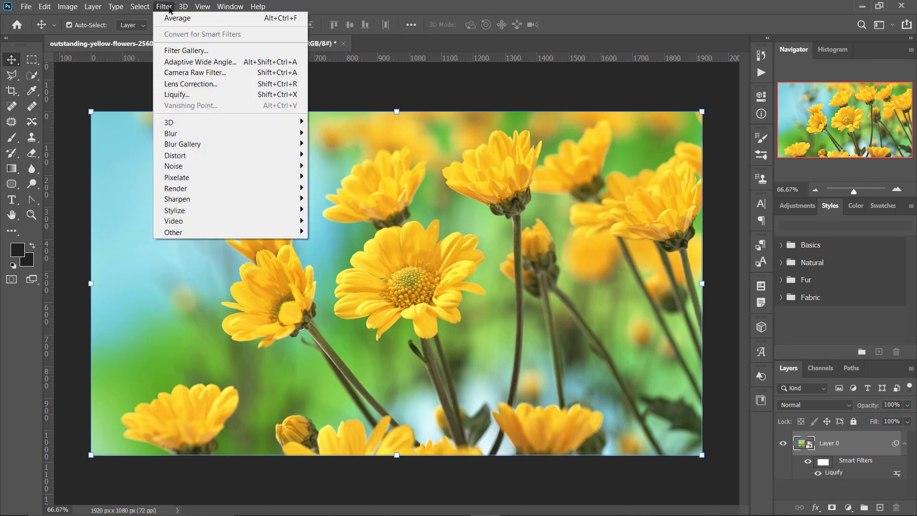
click(169, 9)
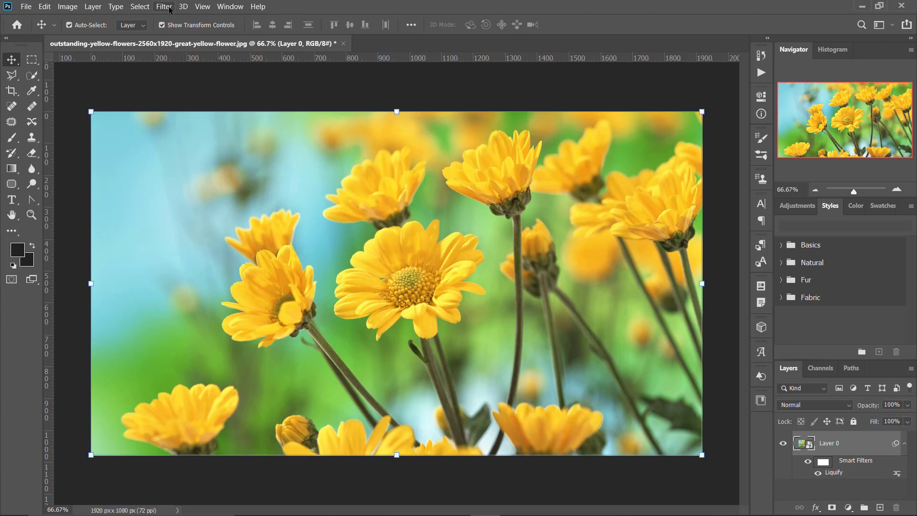
click(165, 7)
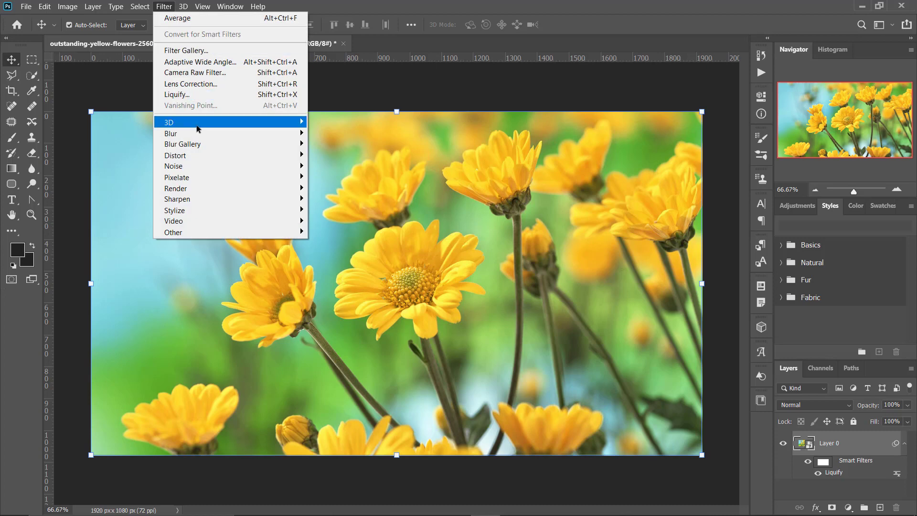
click(163, 8)
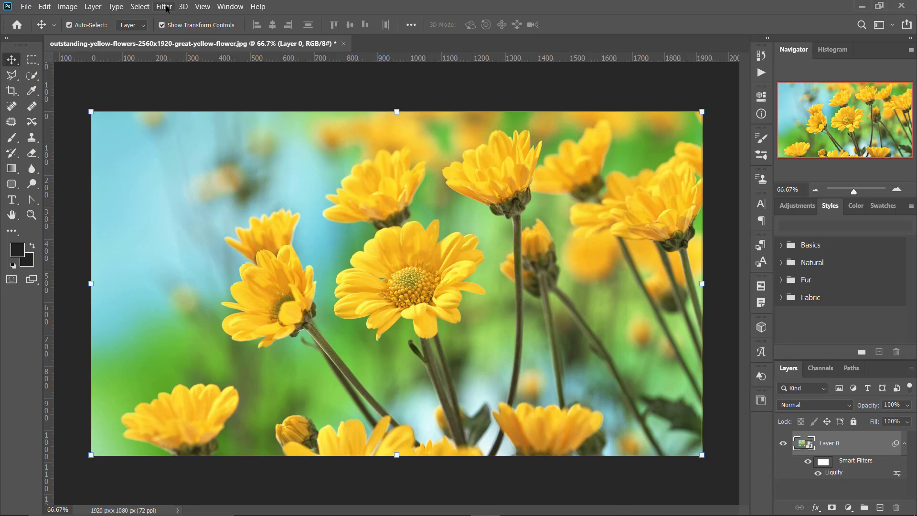
click(166, 9)
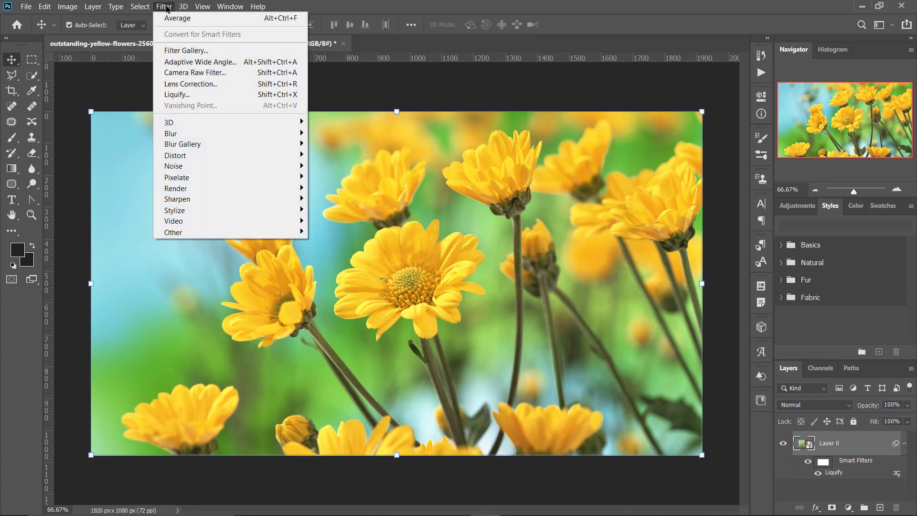
click(165, 7)
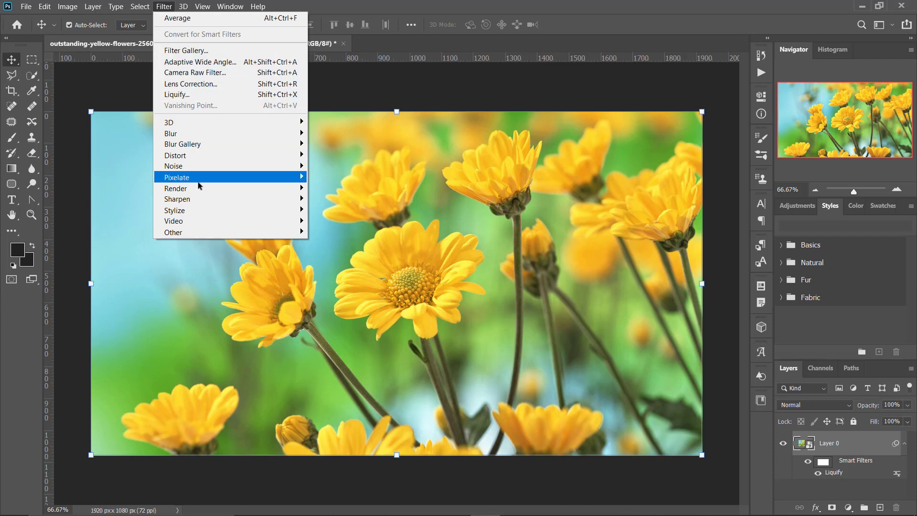
mouse_move(184, 7)
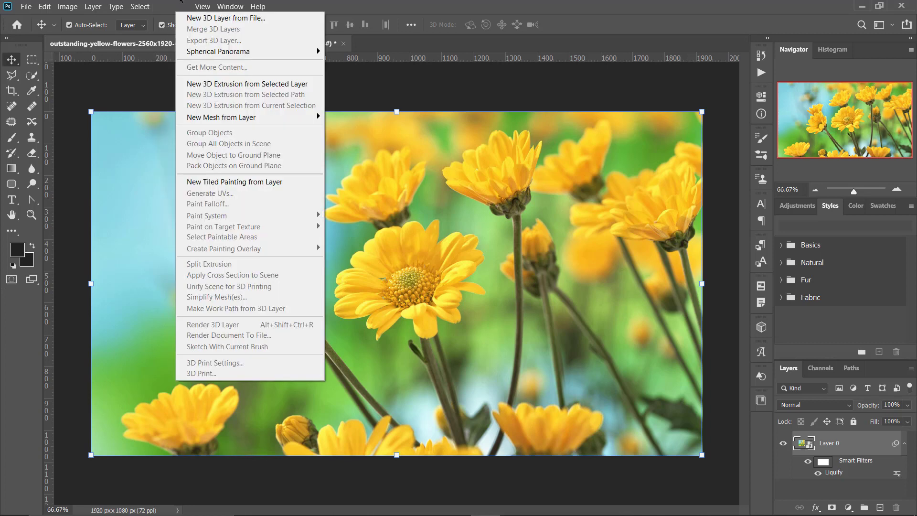
click(390, 253)
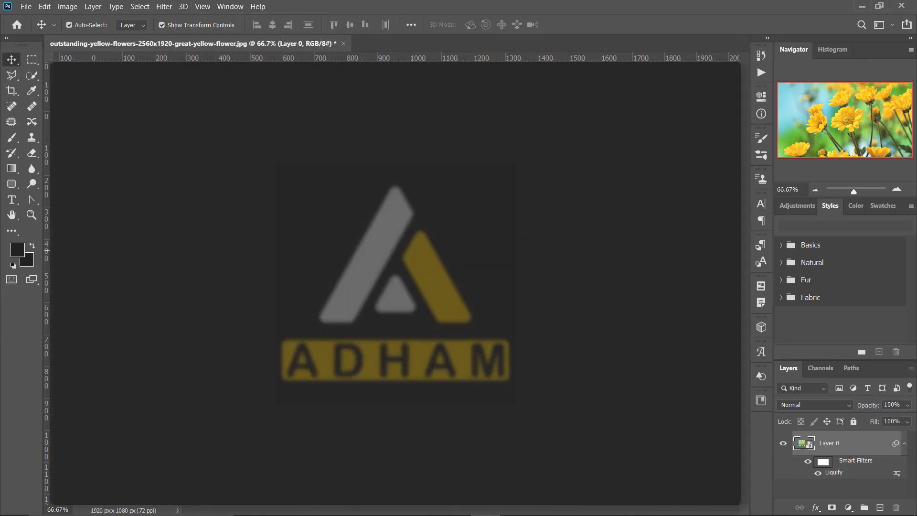